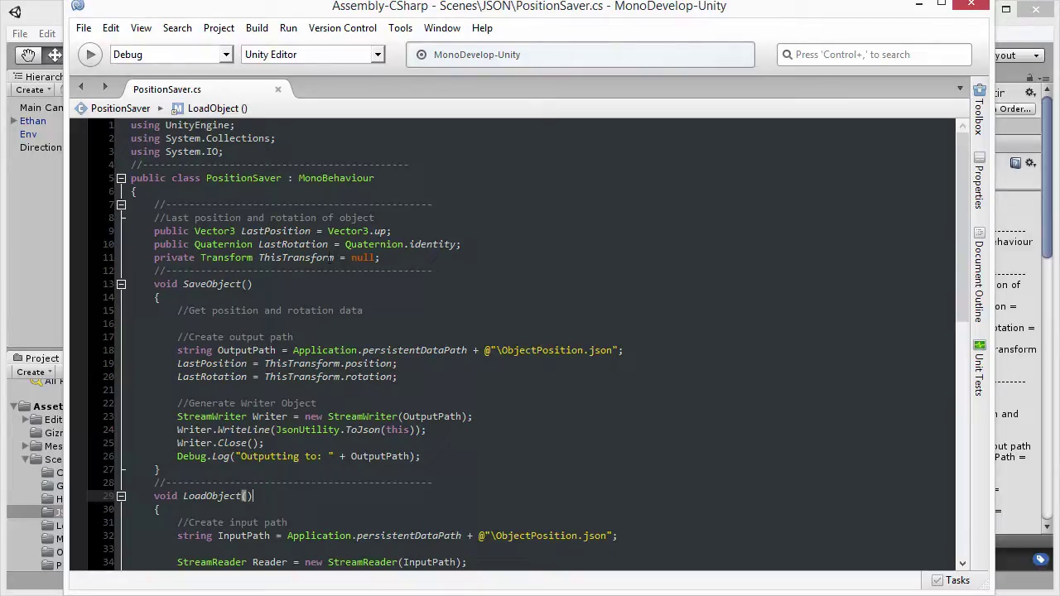
# Step: Point out the PositionSaver class, the System.IO import, and the SaveObject and LoadObject declarations
pyautogui.click(265, 190)
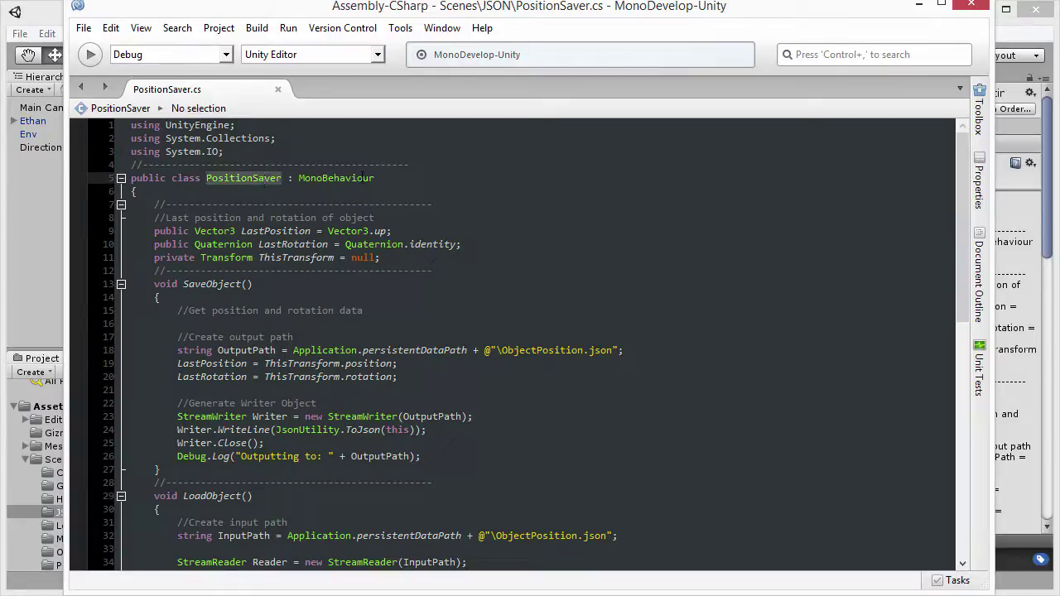
pyautogui.moveTo(224, 152); pyautogui.dragTo(130, 152)
pyautogui.click(235, 153)
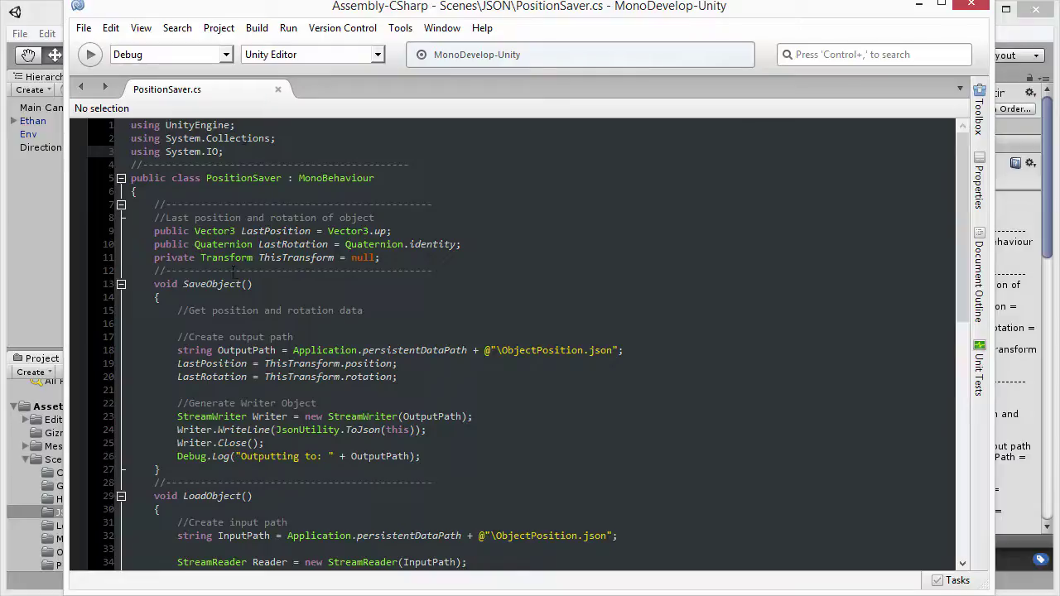
pyautogui.moveTo(153, 284); pyautogui.dragTo(262, 282)
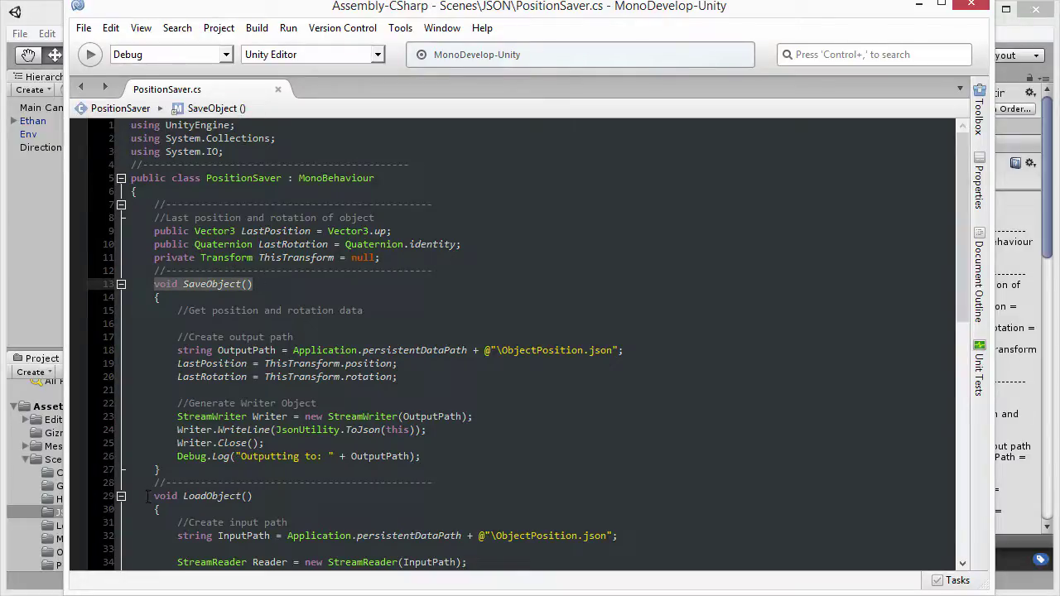
pyautogui.moveTo(154, 496); pyautogui.dragTo(284, 496)
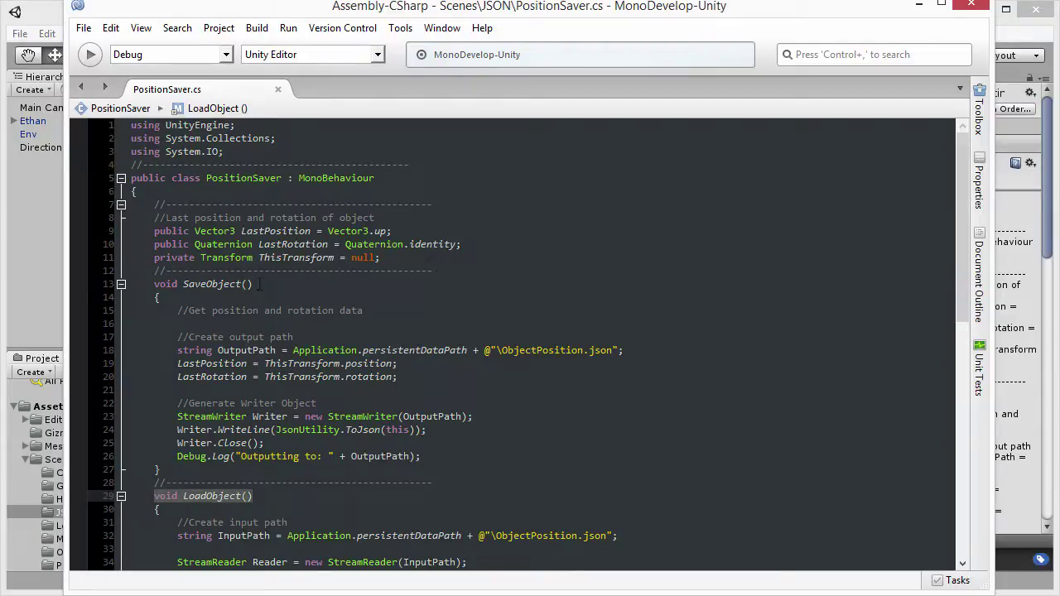
pyautogui.moveTo(254, 284); pyautogui.dragTo(149, 285)
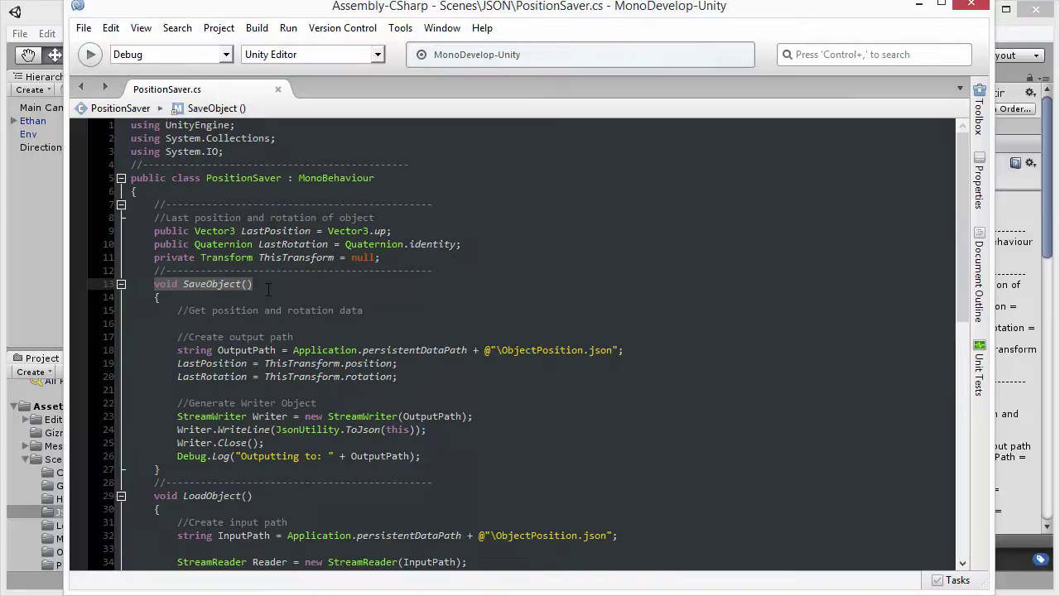
pyautogui.click(236, 322)
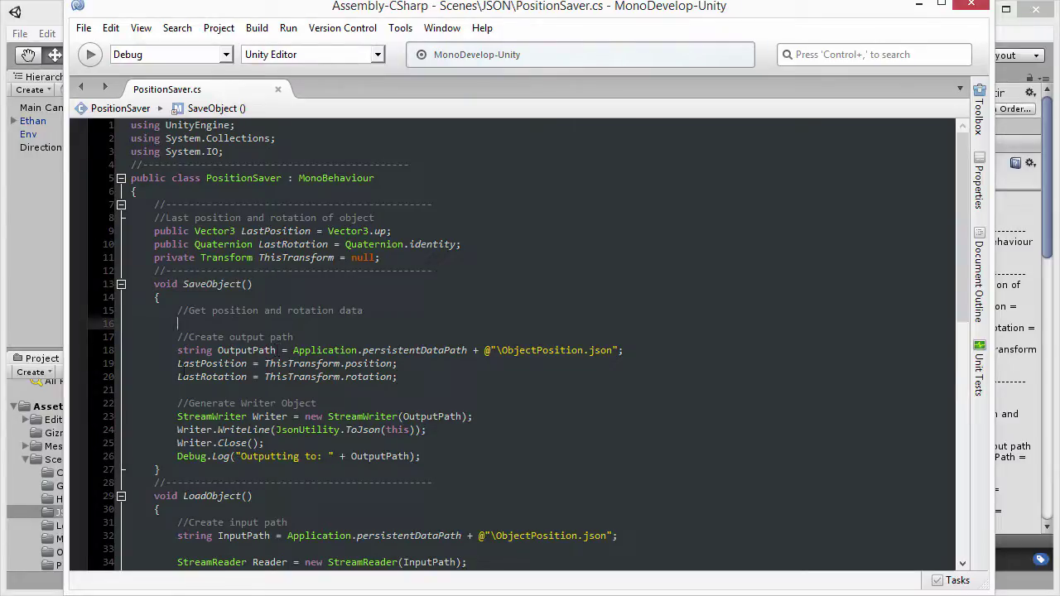
# Step: Highlight SaveObject storing ThisTransform.position in LastPosition and the rotation in LastRotation
pyautogui.moveTo(177, 364); pyautogui.dragTo(248, 364)
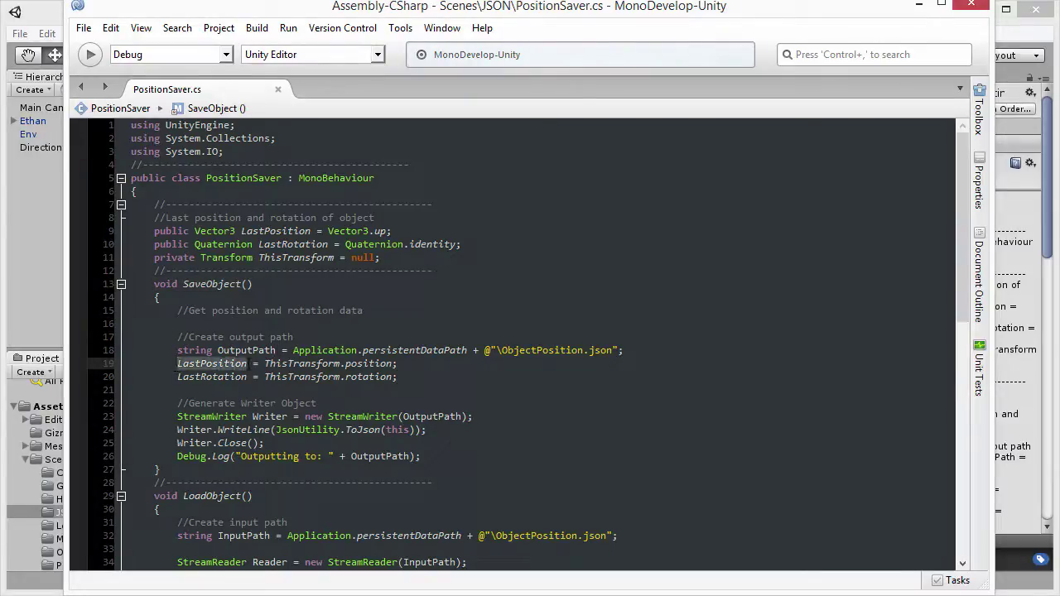
pyautogui.moveTo(397, 364); pyautogui.dragTo(264, 363)
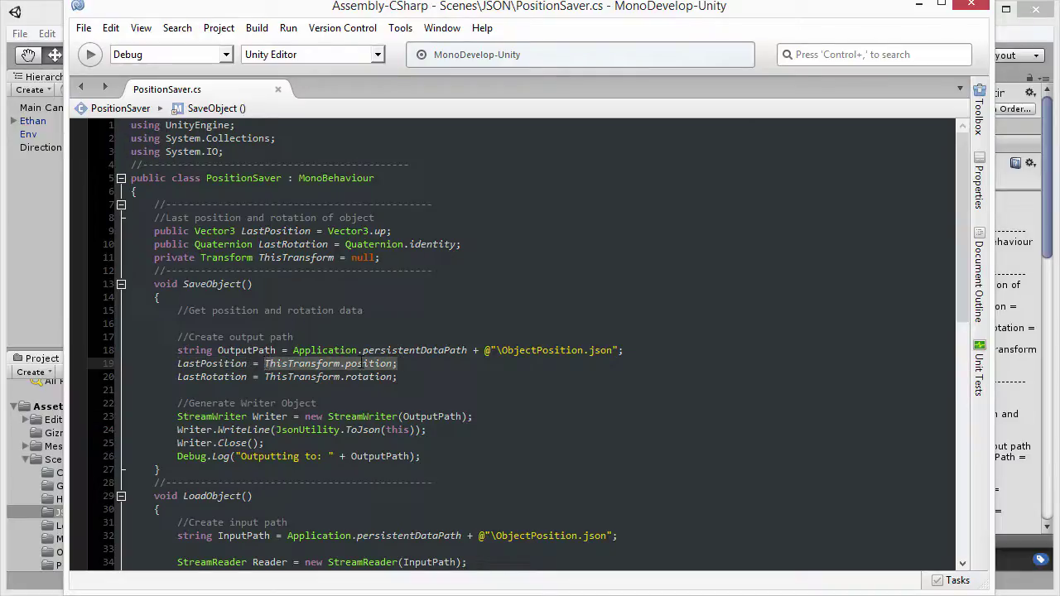
pyautogui.moveTo(260, 285); pyautogui.dragTo(151, 286)
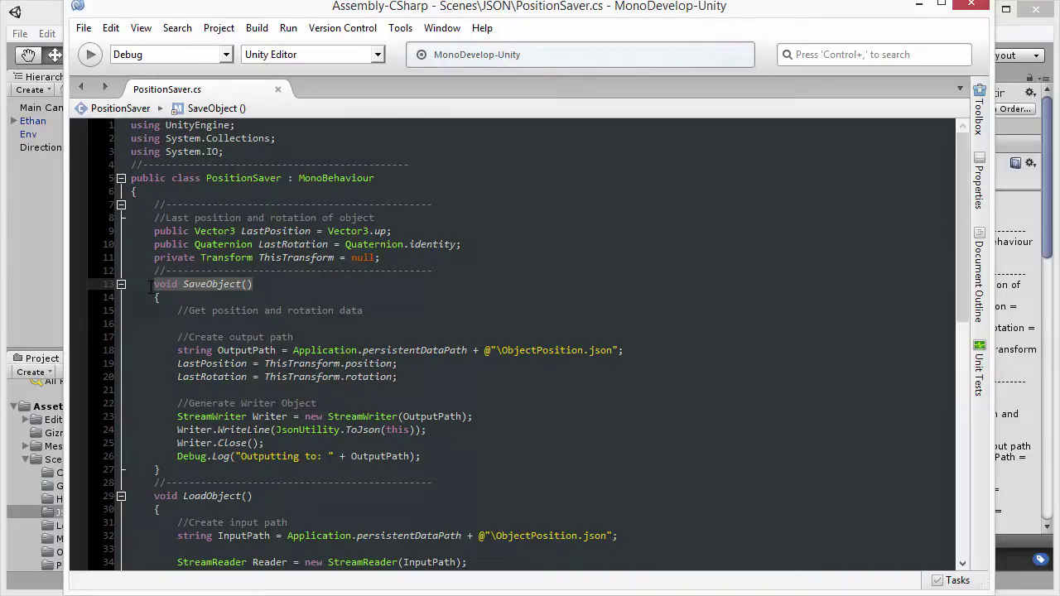
pyautogui.moveTo(399, 364); pyautogui.dragTo(178, 365)
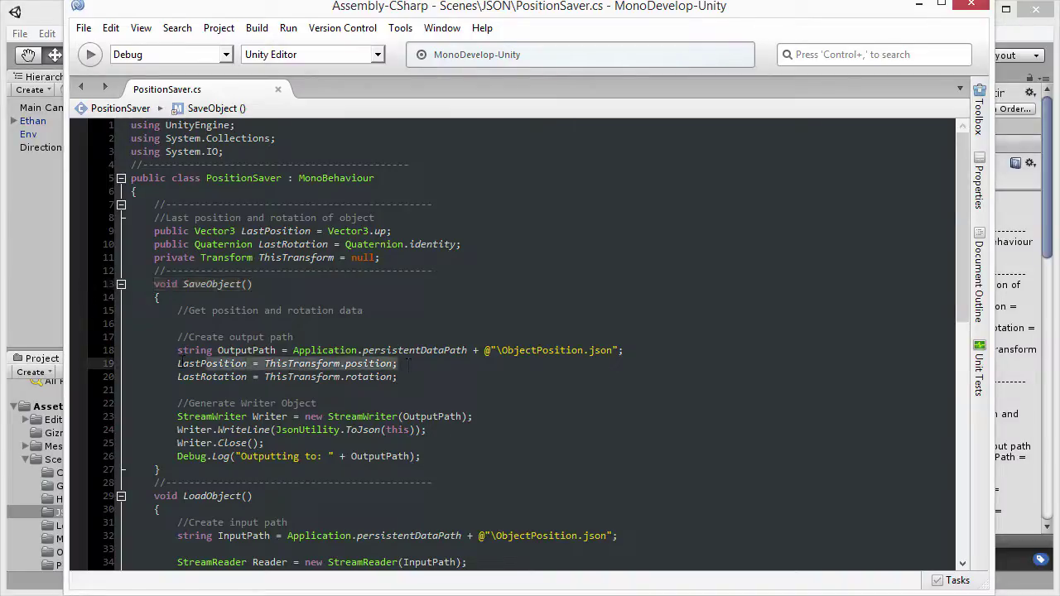
pyautogui.doubleClick(212, 365)
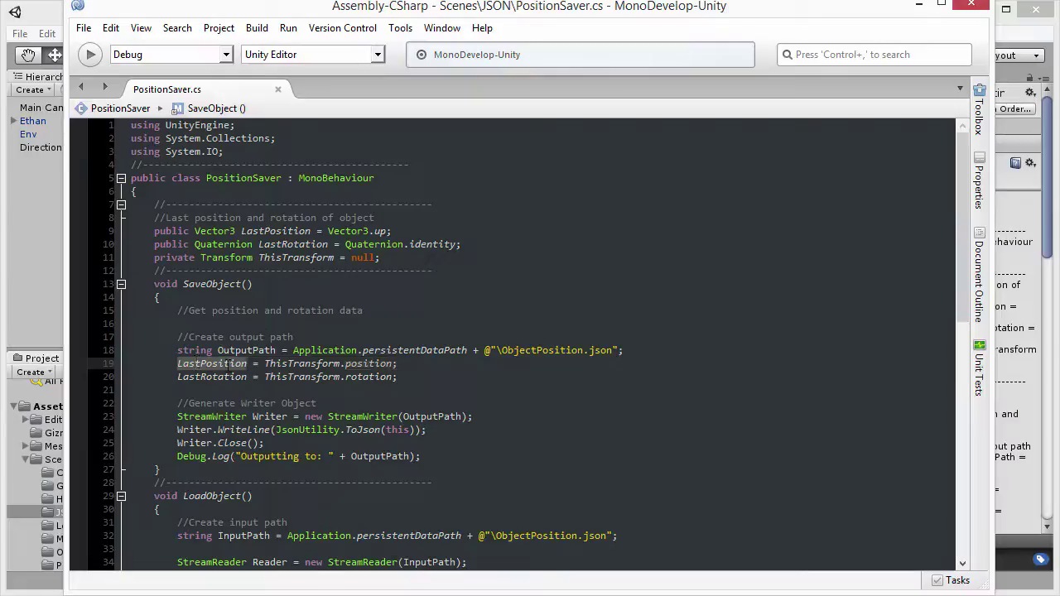
pyautogui.click(213, 377)
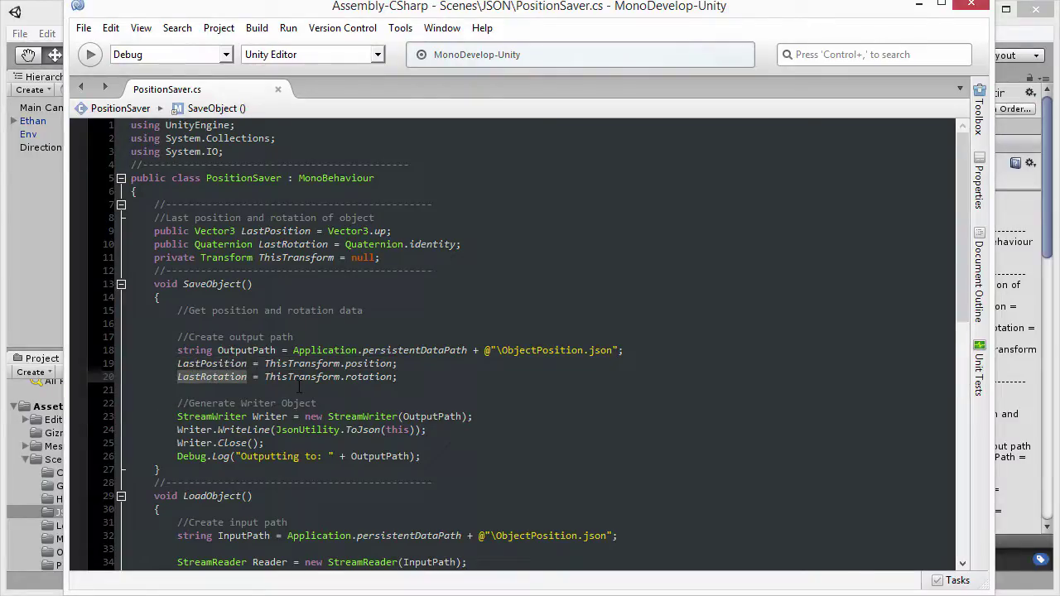
# Step: Explain OutputPath as Application.persistentDataPath plus the ObjectPosition.json file name
pyautogui.click(255, 352)
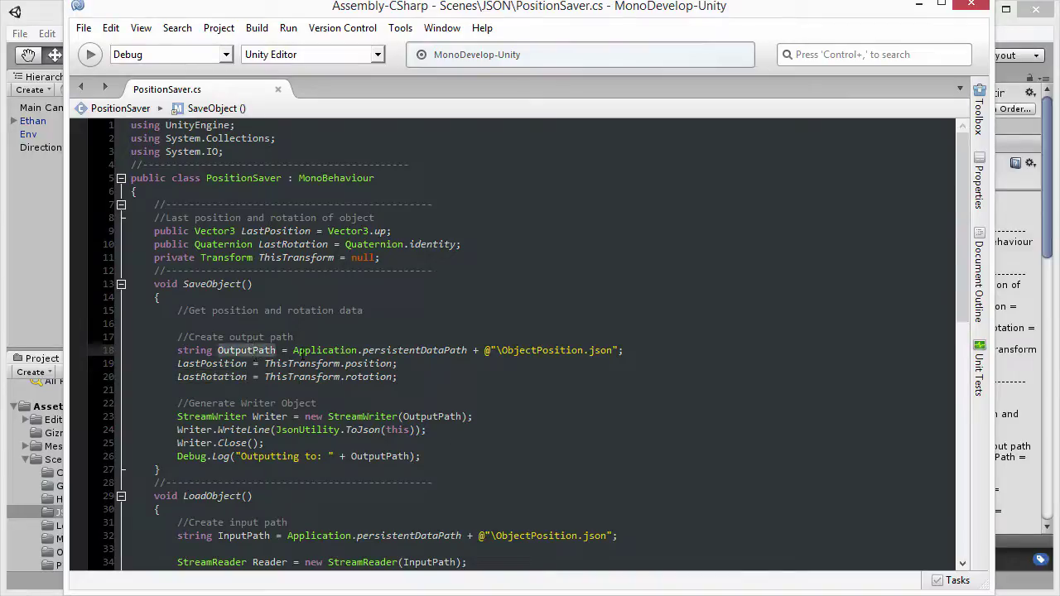
pyautogui.moveTo(293, 350)
pyautogui.mouseDown()
pyautogui.moveTo(557, 347)
pyautogui.moveTo(644, 361)
pyautogui.mouseUp()
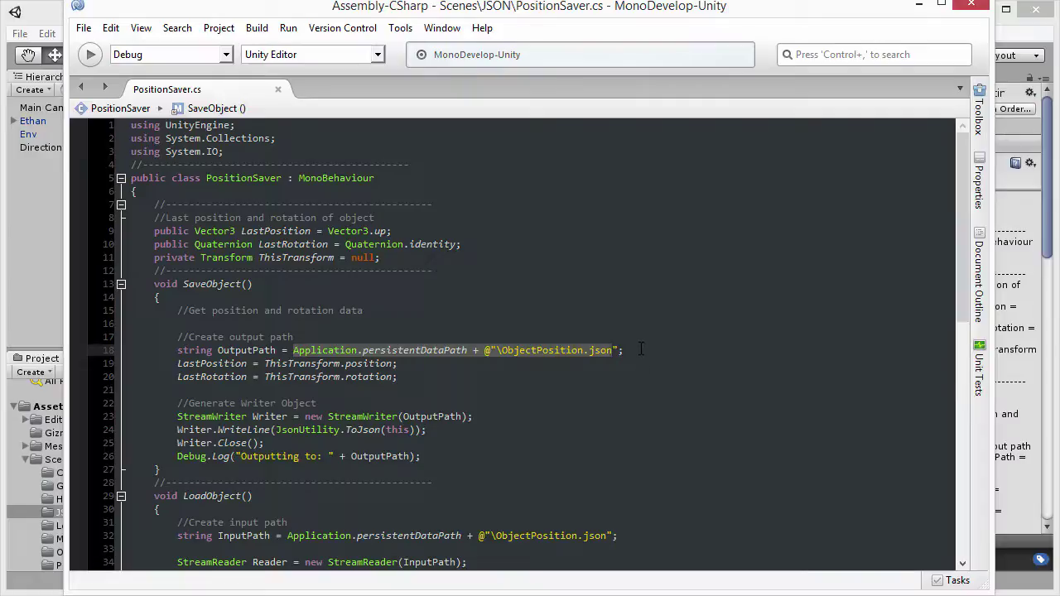
pyautogui.click(643, 351)
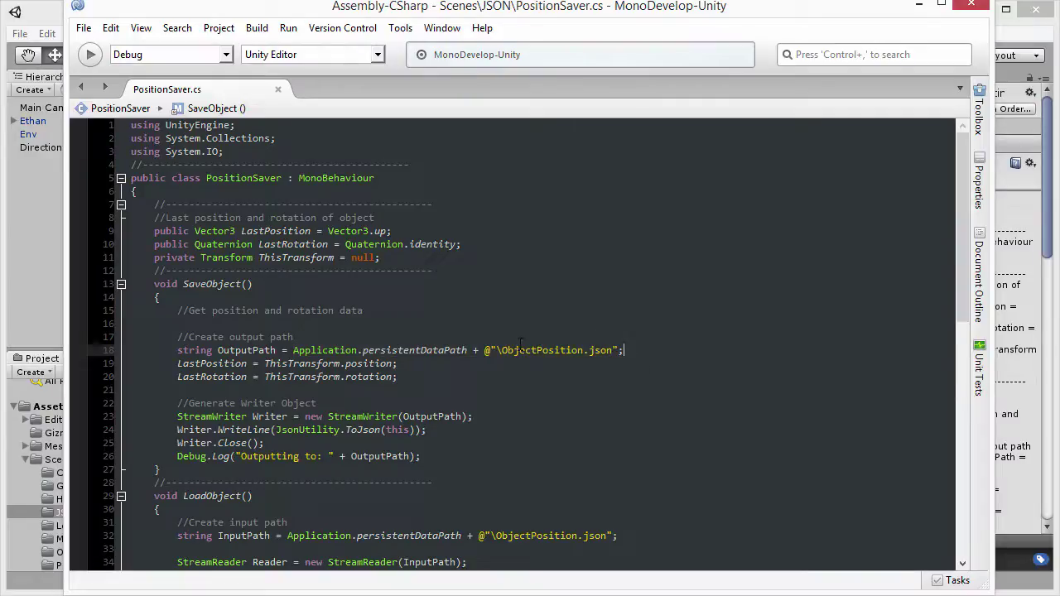
pyautogui.moveTo(501, 351); pyautogui.dragTo(614, 348)
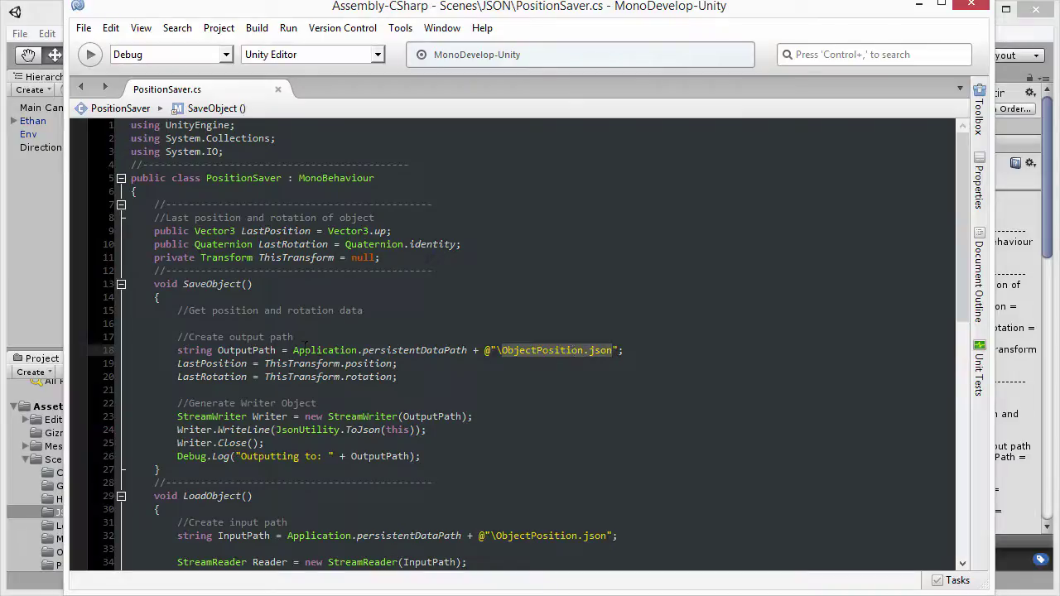
pyautogui.moveTo(291, 350); pyautogui.dragTo(470, 348)
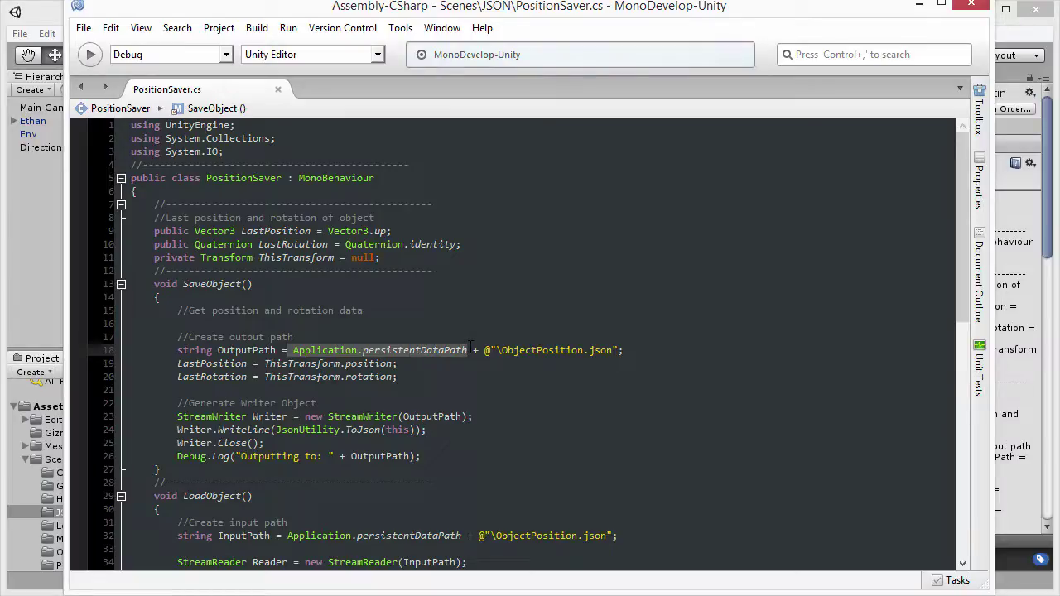
pyautogui.click(469, 350)
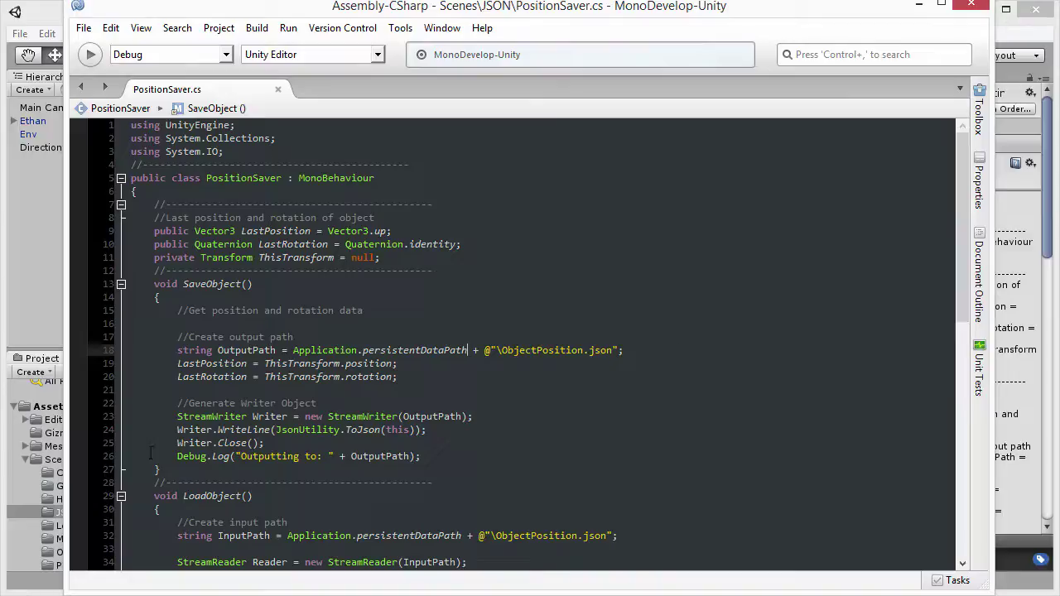
# Step: Highlight the StreamWriter created on line 23 and its Writer variable
pyautogui.click(480, 414)
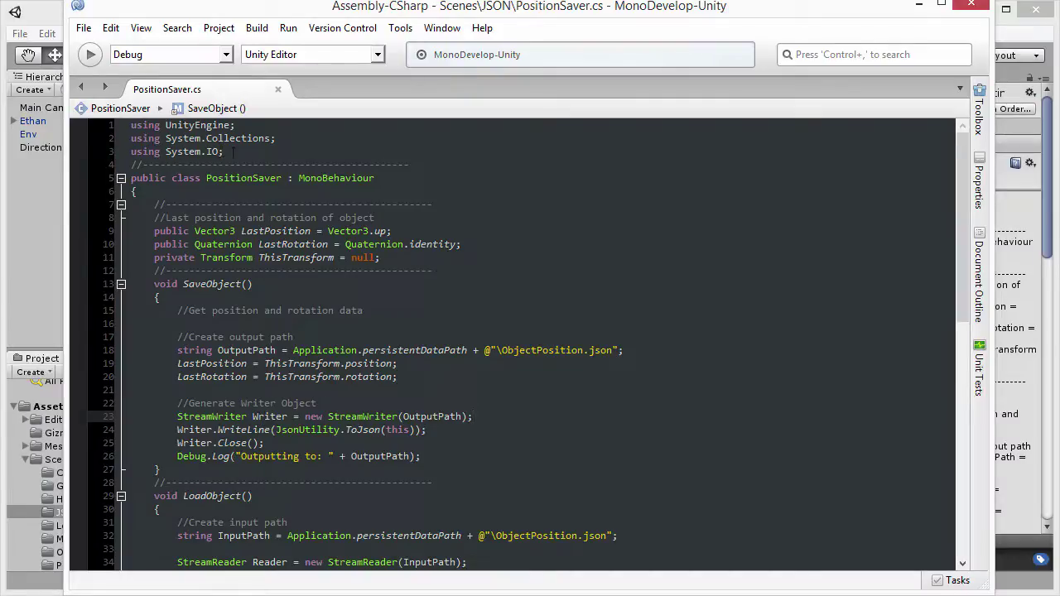
pyautogui.moveTo(177, 417); pyautogui.dragTo(497, 411)
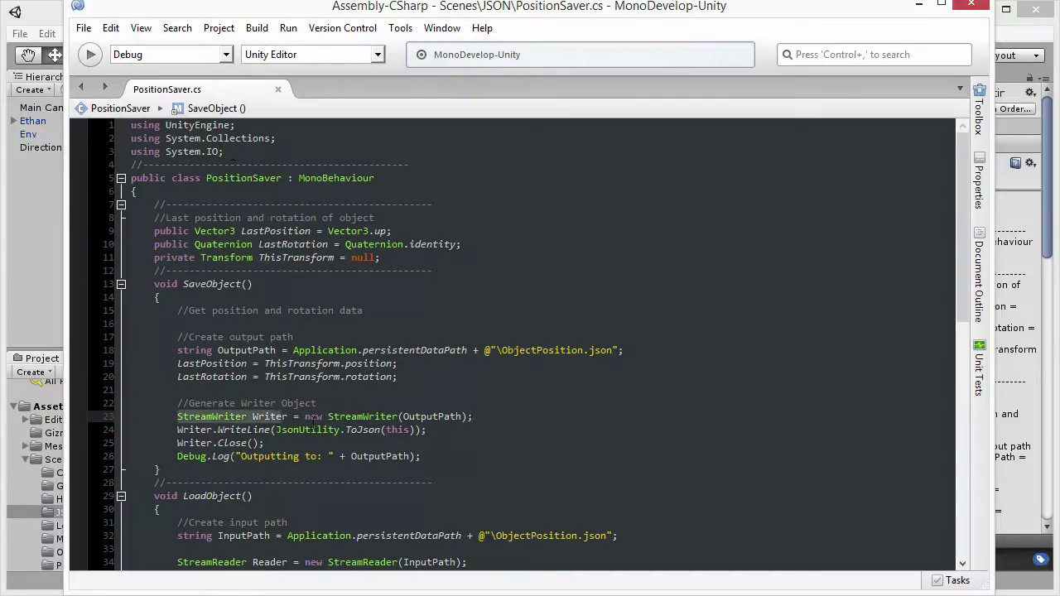
pyautogui.click(497, 411)
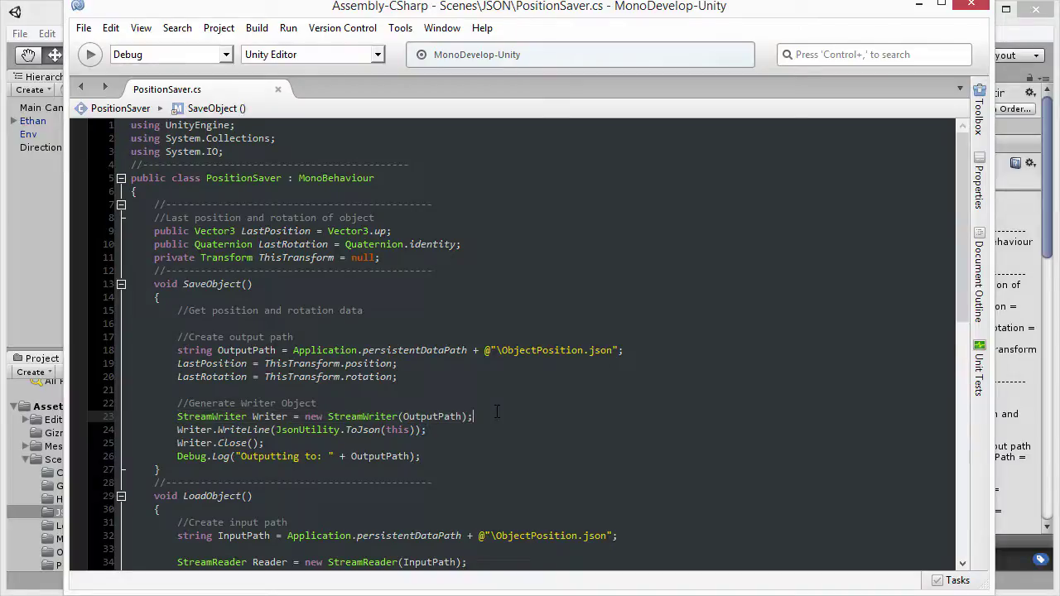
pyautogui.click(269, 417)
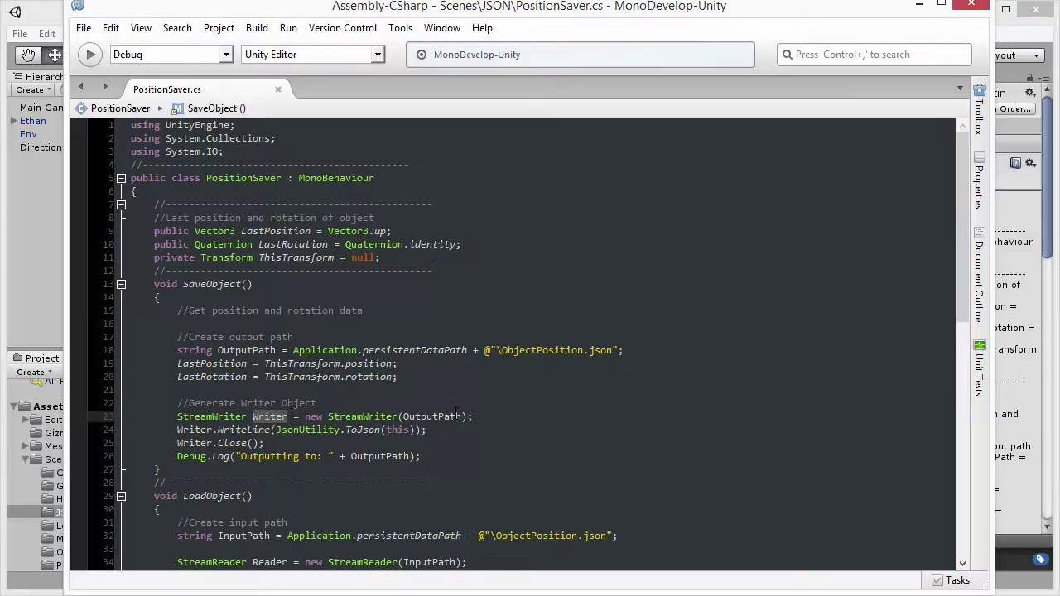
# Step: Point out WriteLine with JsonUtility.ToJson(this), Writer.Close() and the Debug.Log message
pyautogui.click(265, 430)
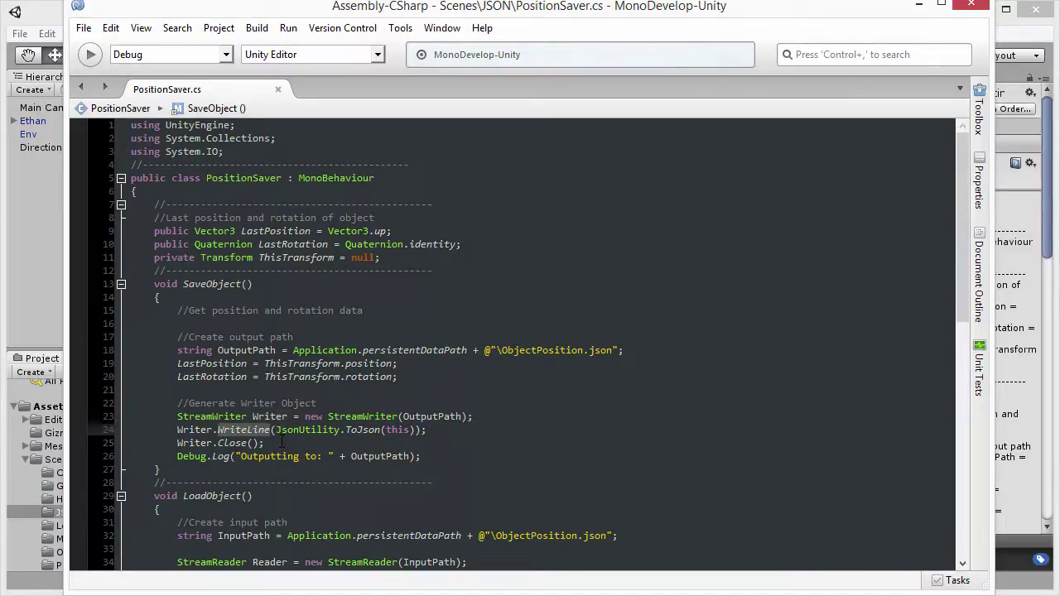
pyautogui.click(299, 429)
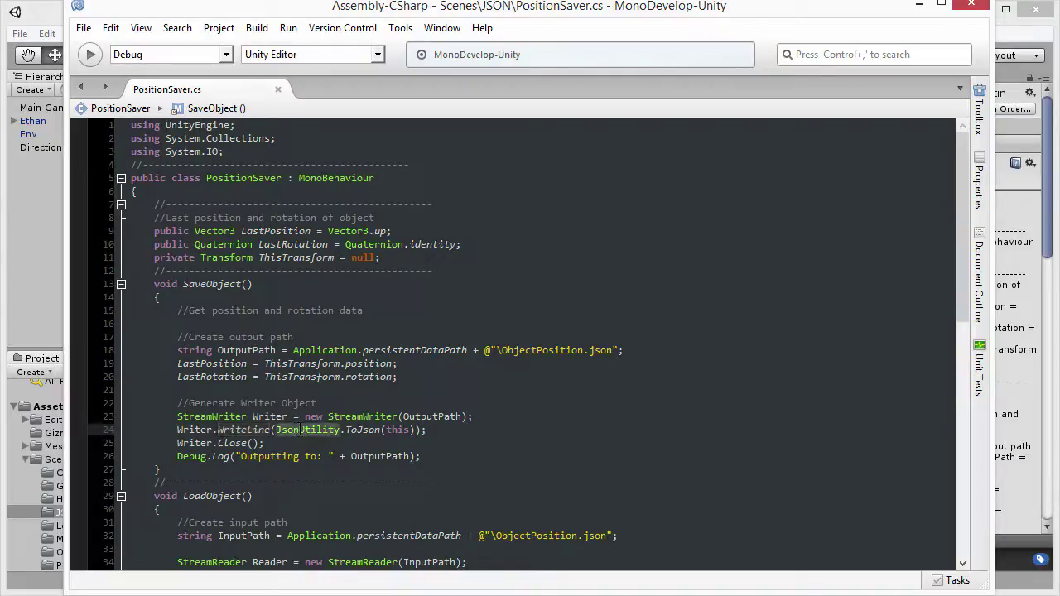
pyautogui.moveTo(346, 430); pyautogui.dragTo(414, 429)
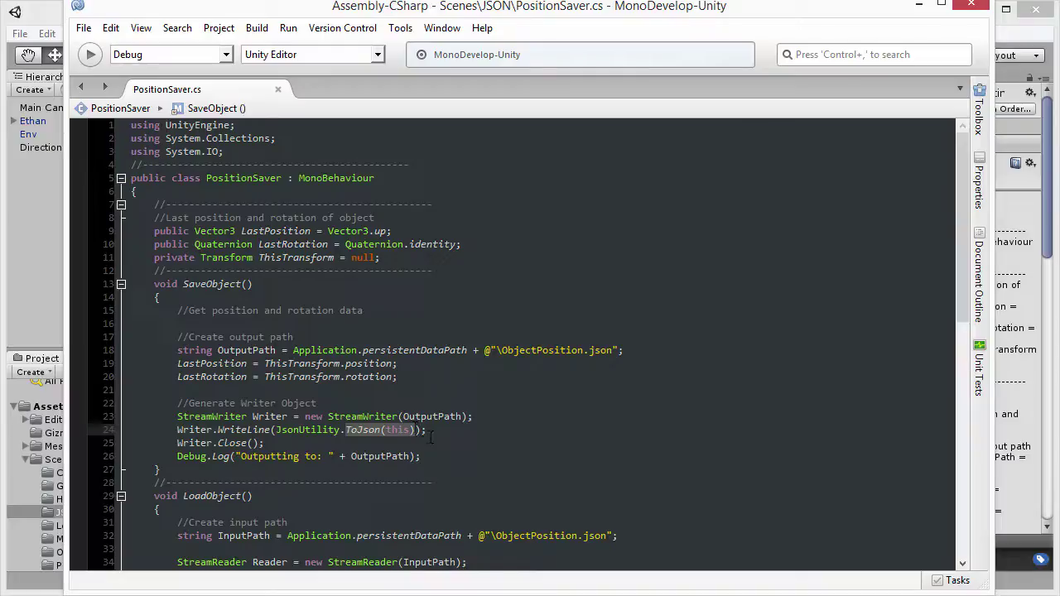
pyautogui.click(430, 439)
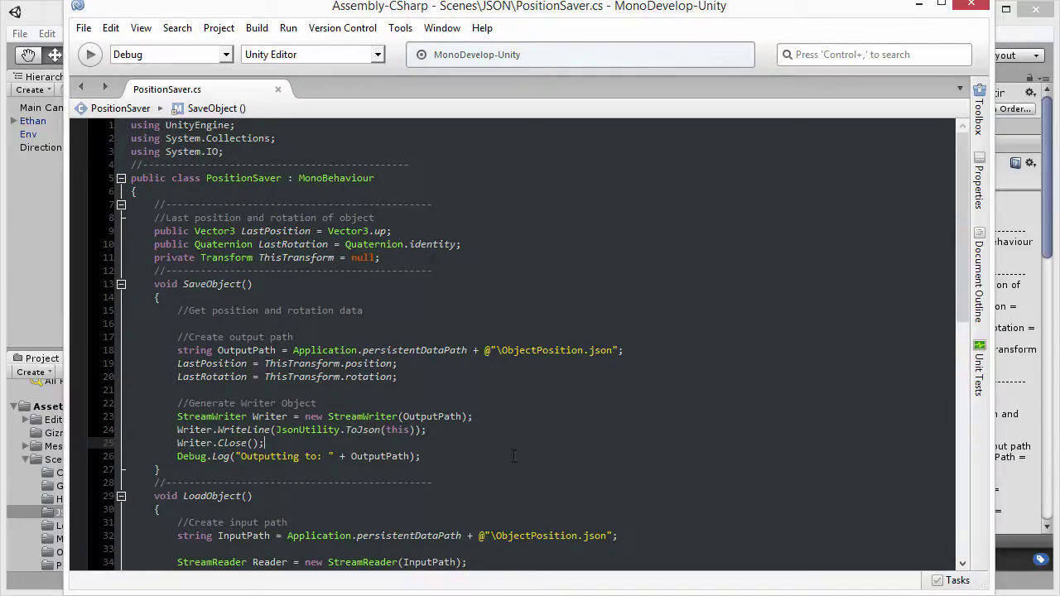
pyautogui.moveTo(177, 457); pyautogui.dragTo(444, 456)
pyautogui.click(445, 456)
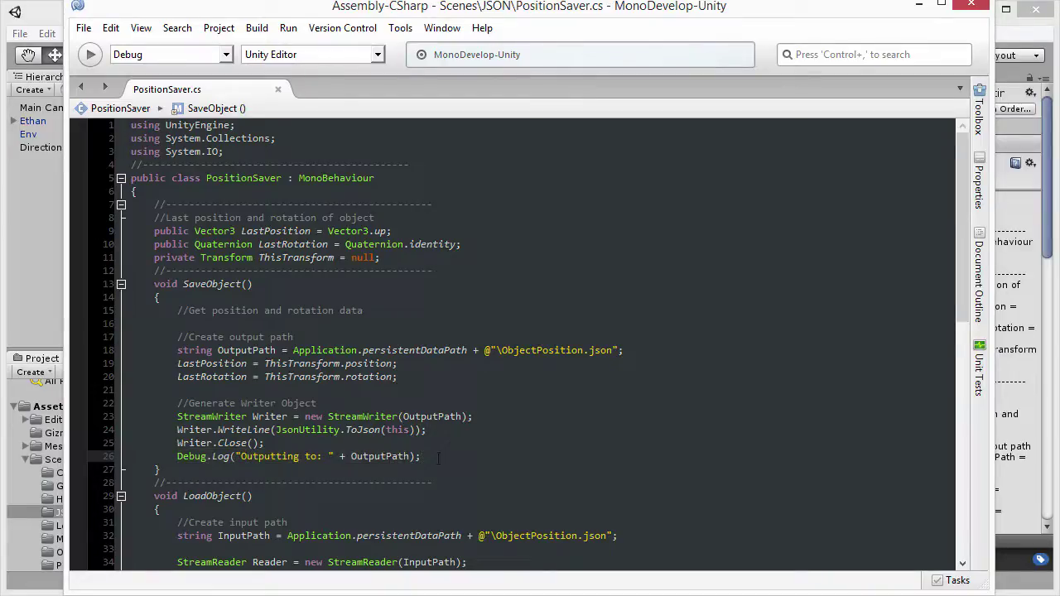
# Step: Move to LoadObject and point out its StreamReader and JSONString variable
pyautogui.scroll(-2, 339, 432)
pyautogui.scroll(-1, 338, 432)
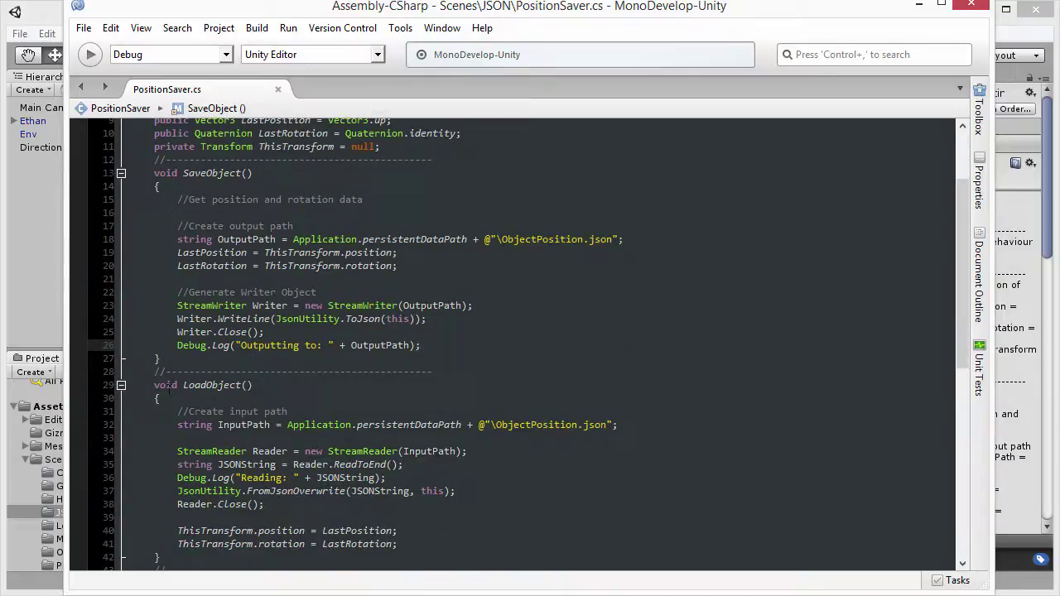
pyautogui.moveTo(154, 385); pyautogui.dragTo(259, 386)
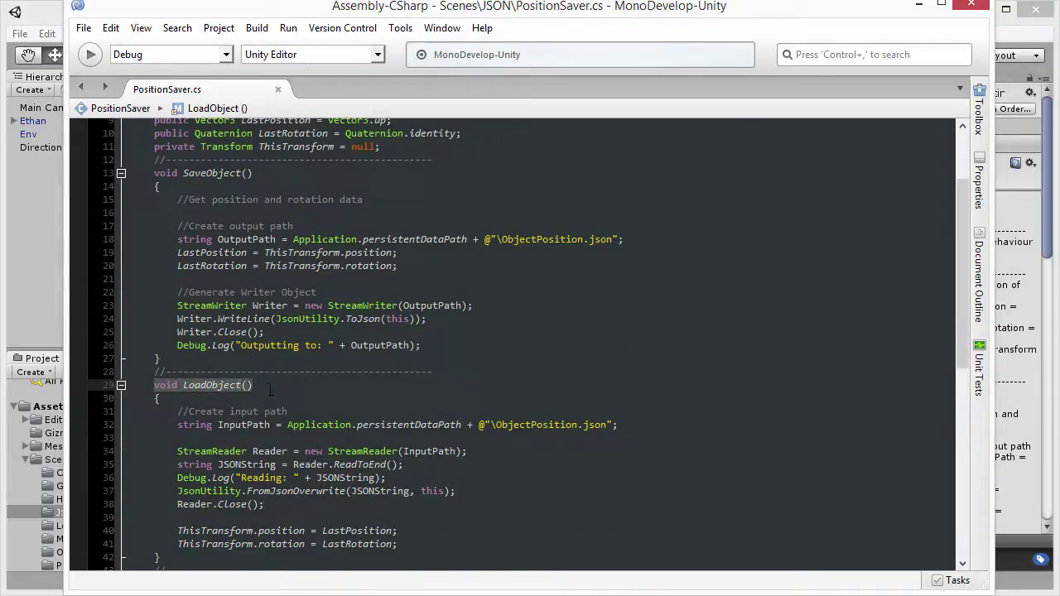
pyautogui.scroll(-1, 290, 388)
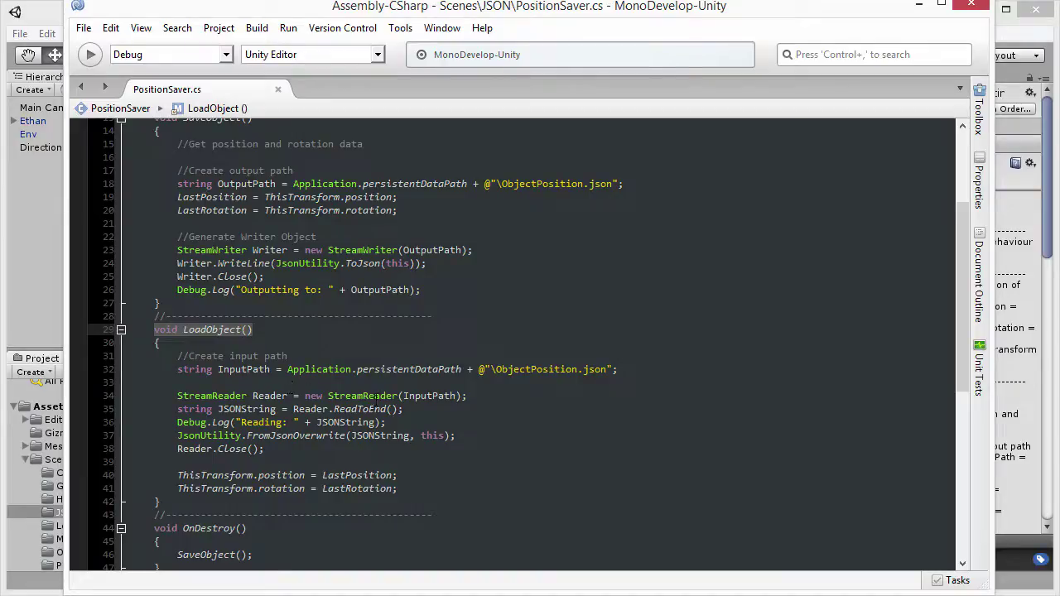
pyautogui.click(468, 396)
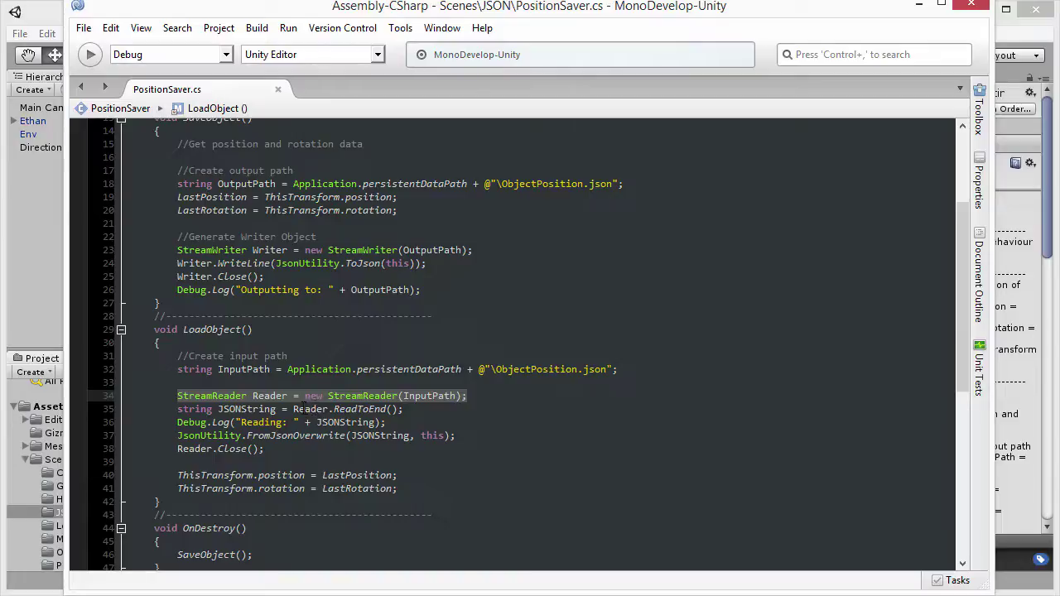
pyautogui.click(245, 409)
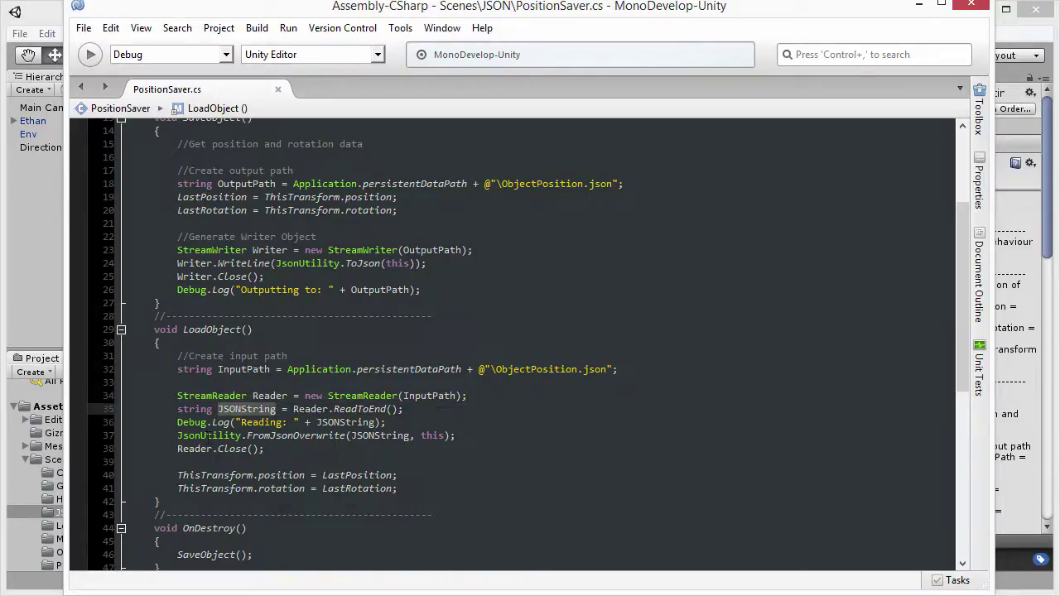
# Step: Point out FromJsonOverwrite(JSONString, this) and the line closing the reader
pyautogui.click(208, 437)
pyautogui.click(279, 437)
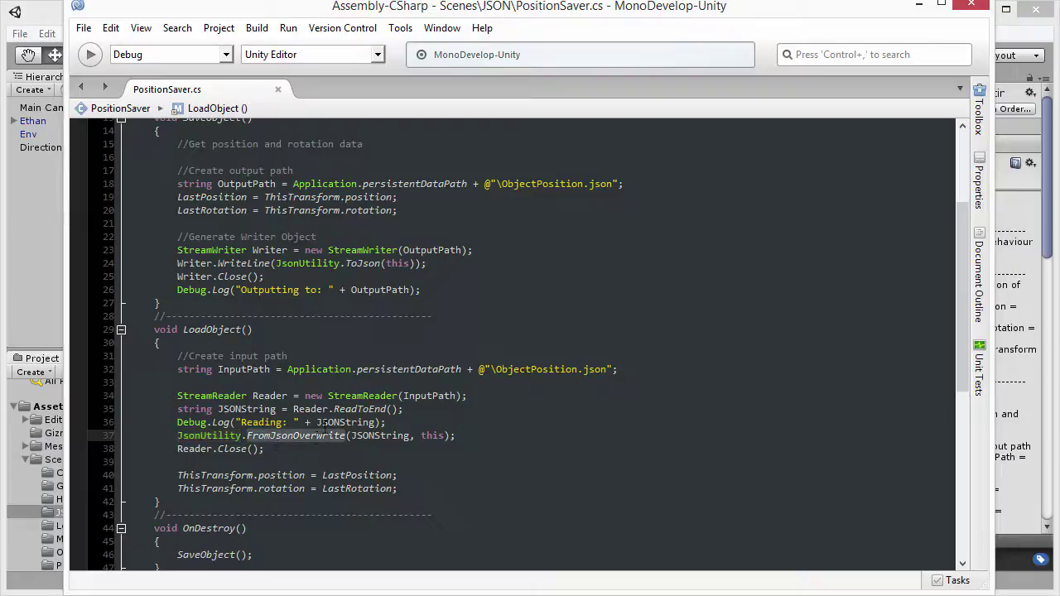
pyautogui.click(395, 438)
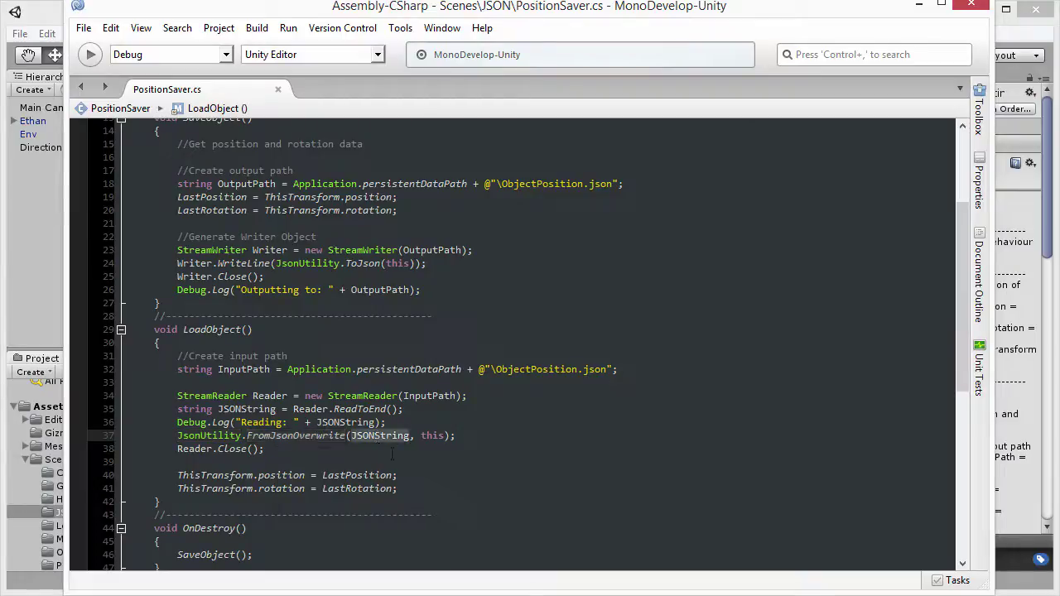
pyautogui.click(430, 436)
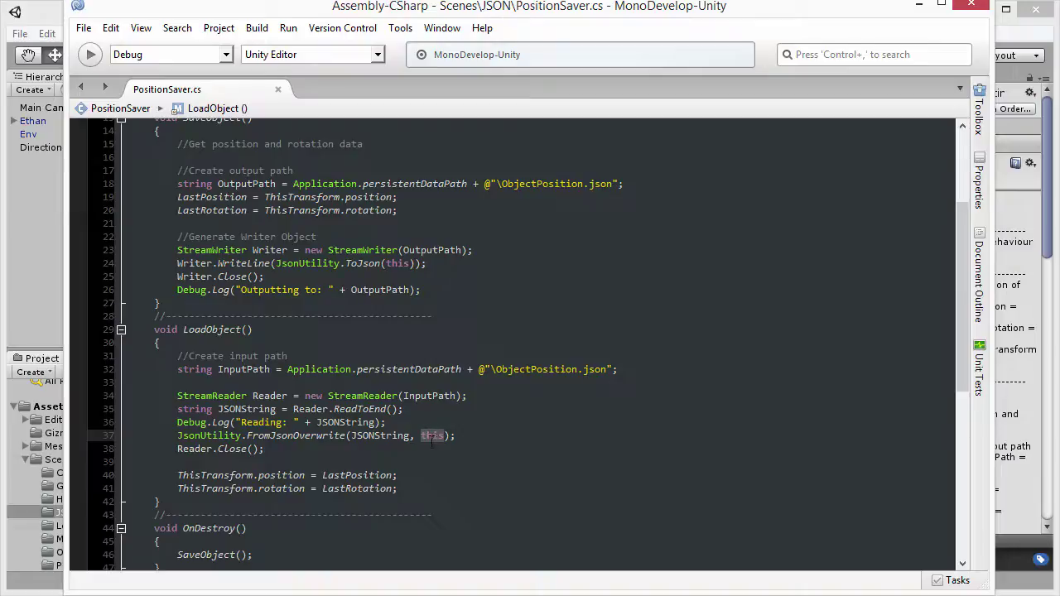
pyautogui.click(179, 448)
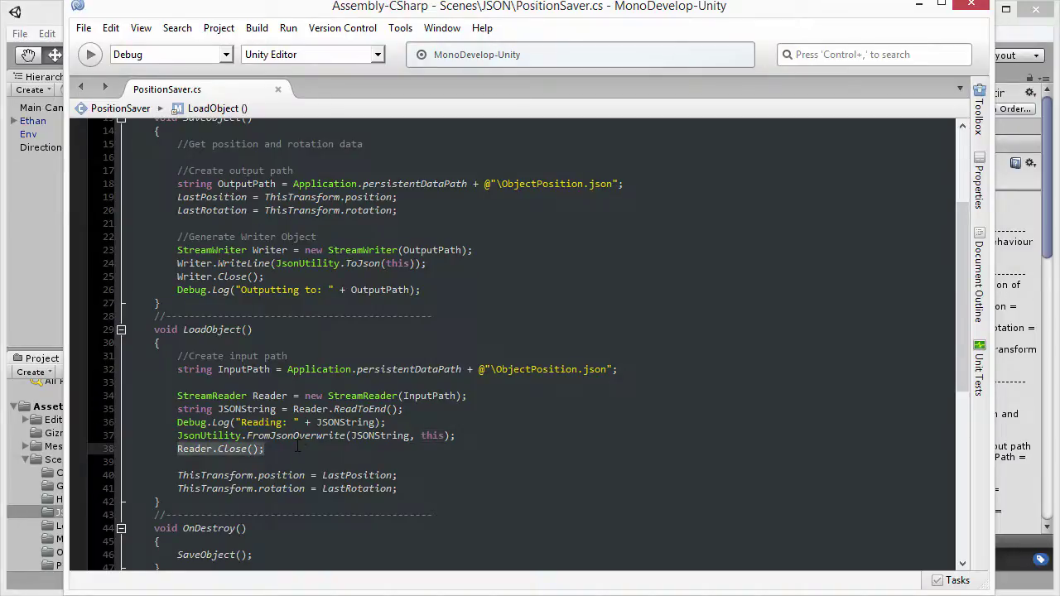
# Step: Highlight the lines restoring position and rotation from LastPosition and LastRotation
pyautogui.moveTo(398, 489); pyautogui.dragTo(133, 475)
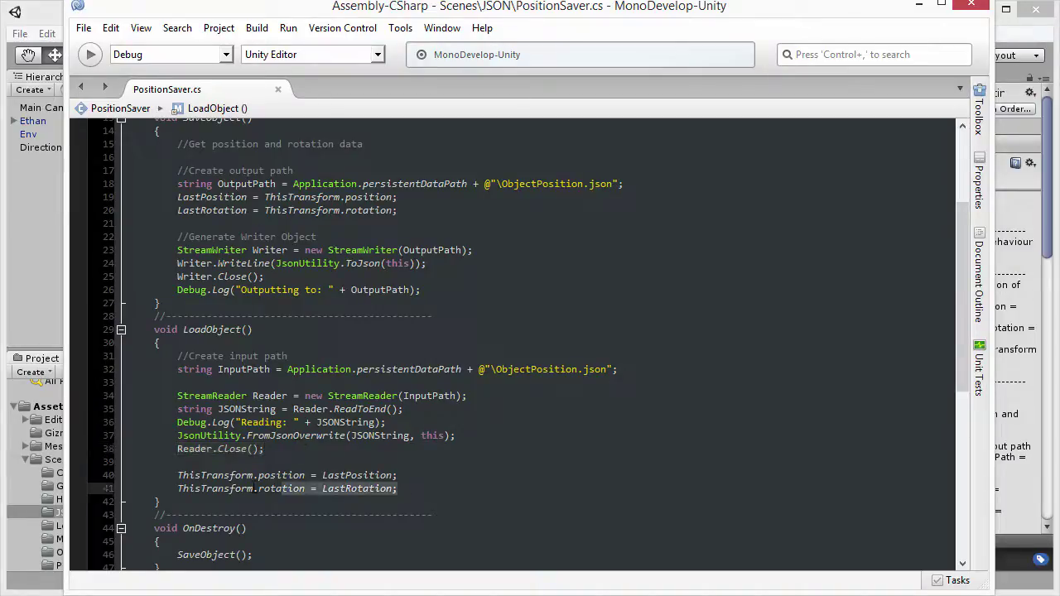
pyautogui.click(290, 475)
pyautogui.click(352, 475)
pyautogui.click(377, 488)
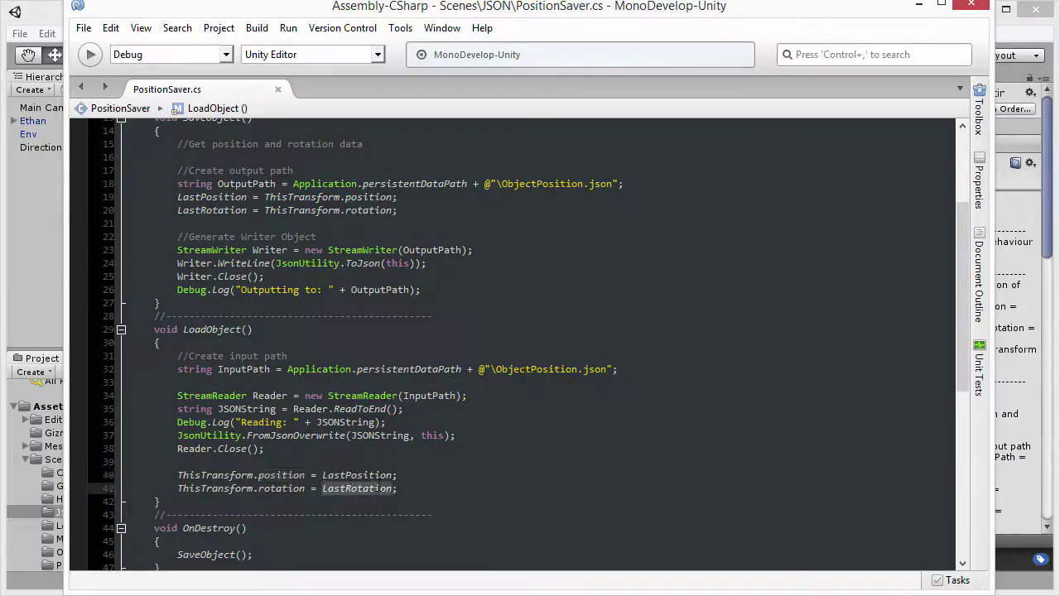
pyautogui.click(448, 491)
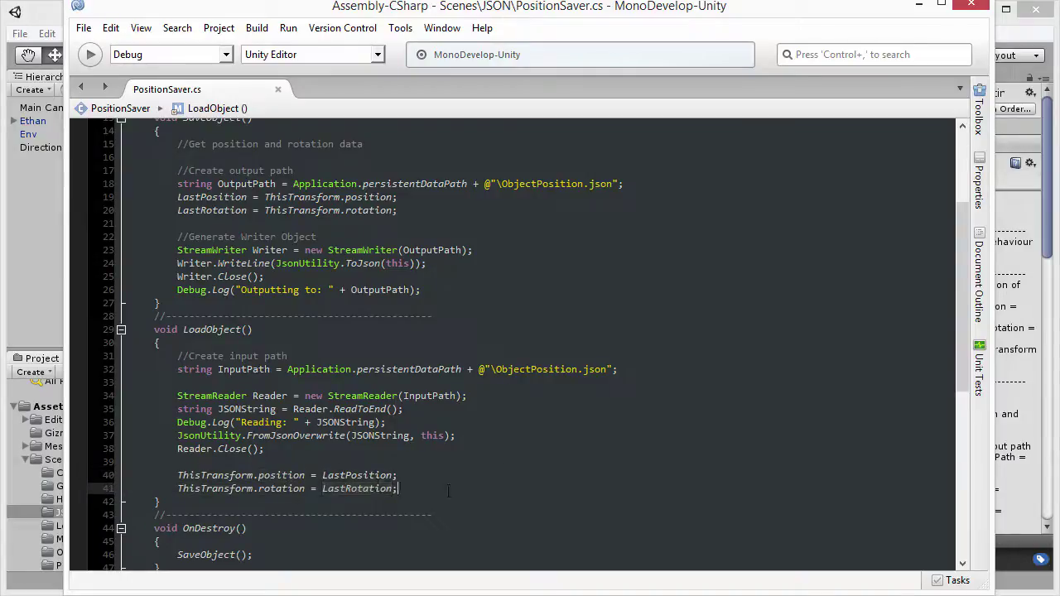
pyautogui.click(267, 331)
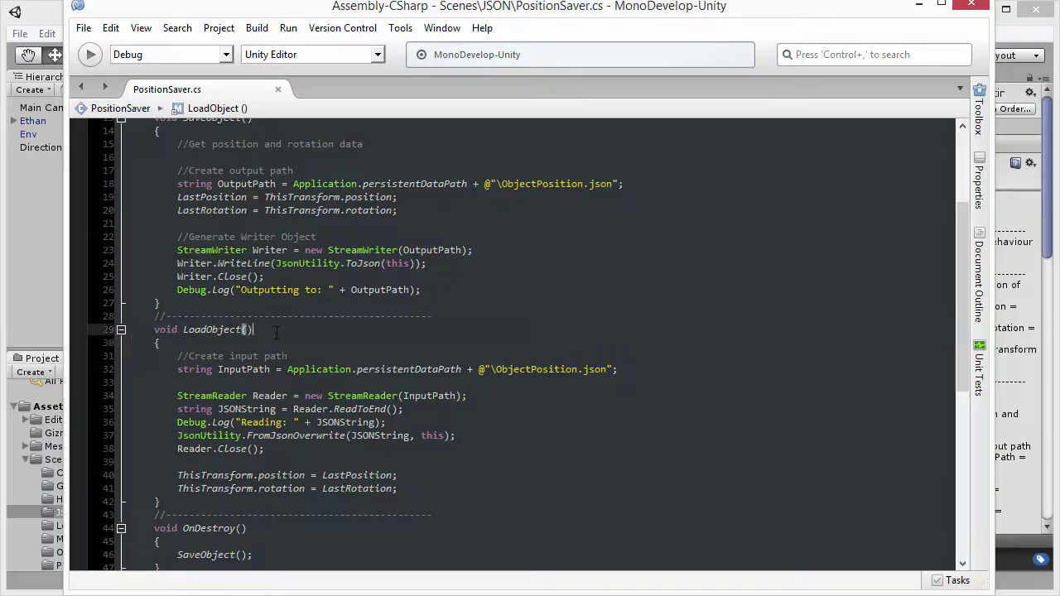
# Step: Show the Start method calling LoadObject
pyautogui.scroll(-5, 278, 333)
pyautogui.scroll(-1, 278, 335)
pyautogui.scroll(1, 277, 335)
pyautogui.click(233, 374)
pyautogui.moveTo(234, 374)
pyautogui.mouseDown()
pyautogui.moveTo(142, 372)
pyautogui.moveTo(252, 399)
pyautogui.mouseUp()
pyautogui.click(176, 400)
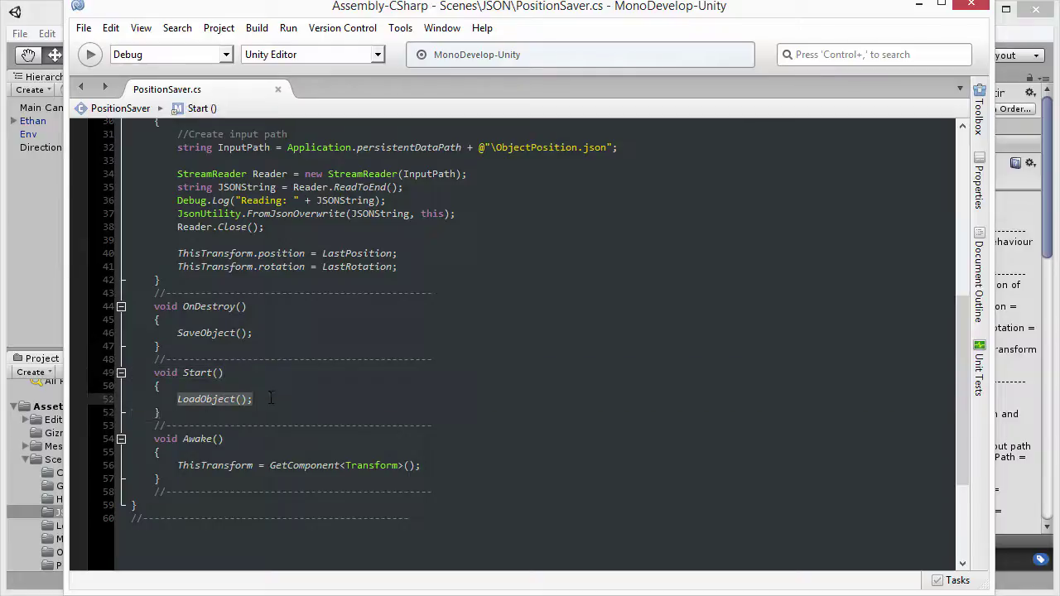
# Step: Point out OnDestroy calling SaveObject, then close PositionSaver.cs
pyautogui.moveTo(253, 306); pyautogui.dragTo(136, 308)
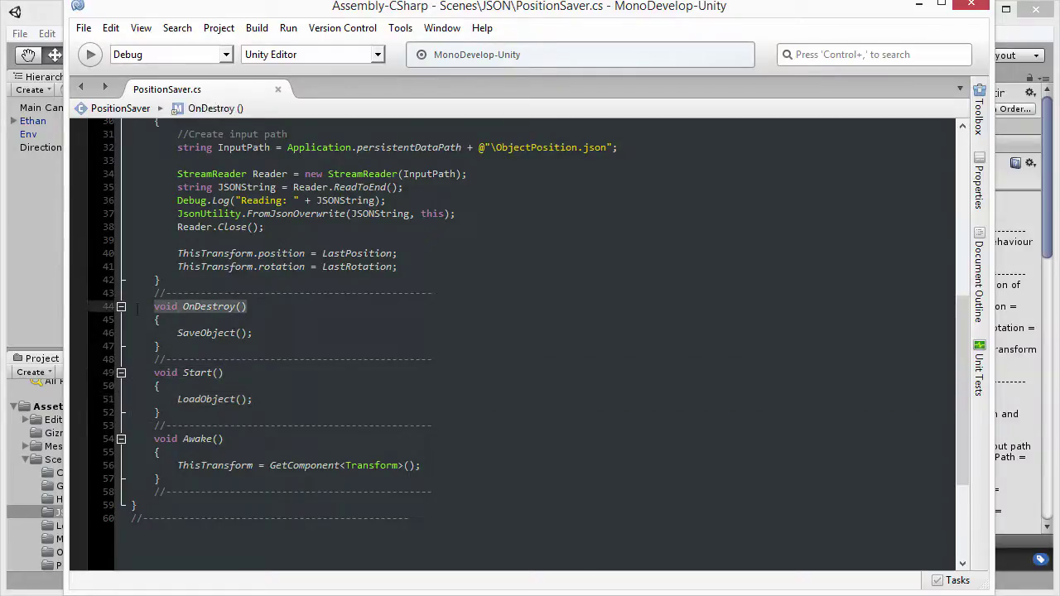
pyautogui.click(273, 334)
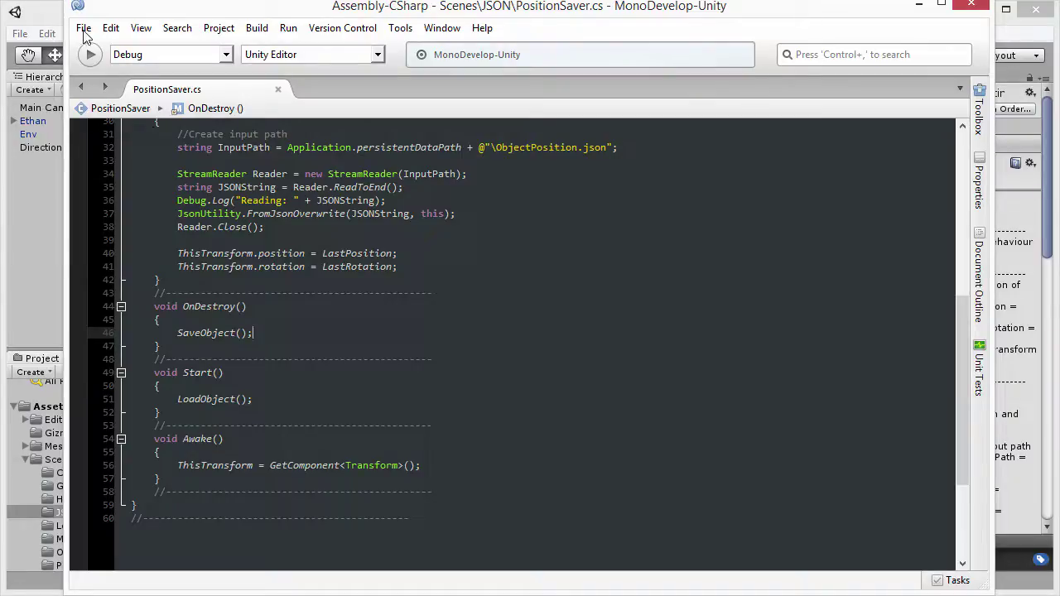
pyautogui.click(277, 89)
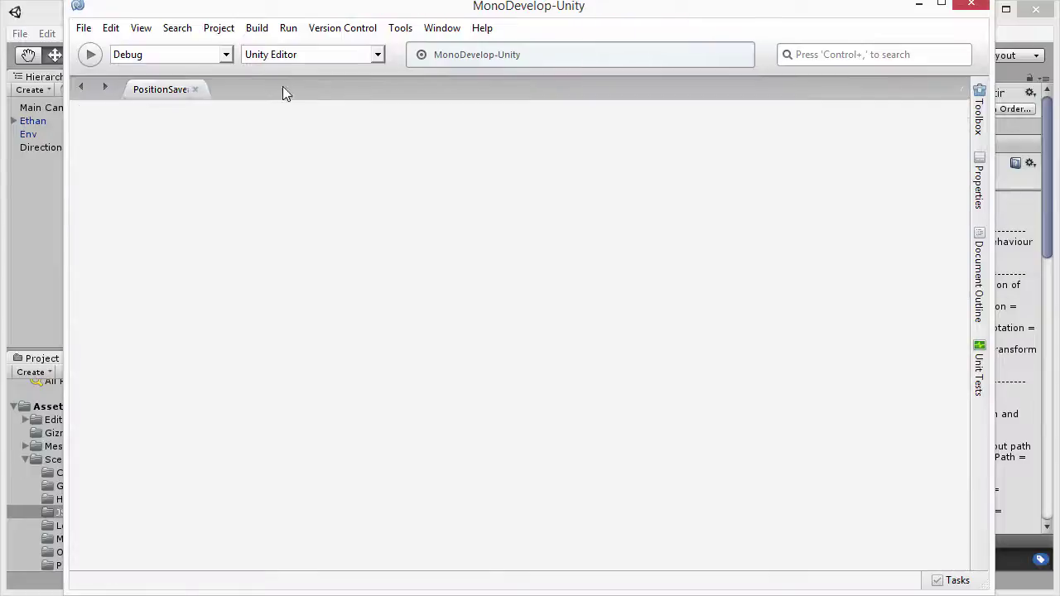
# Step: Switch to Unity, enter play mode, and select Ethan to see his loaded position (-3.73, 1, 4.43)
pyautogui.click(919, 4)
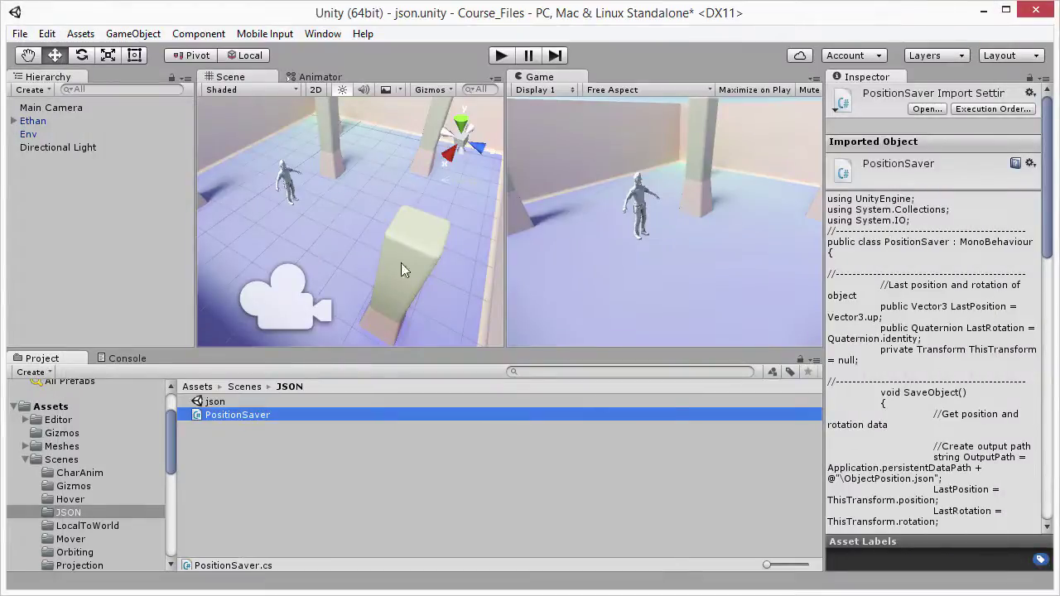
pyautogui.click(502, 56)
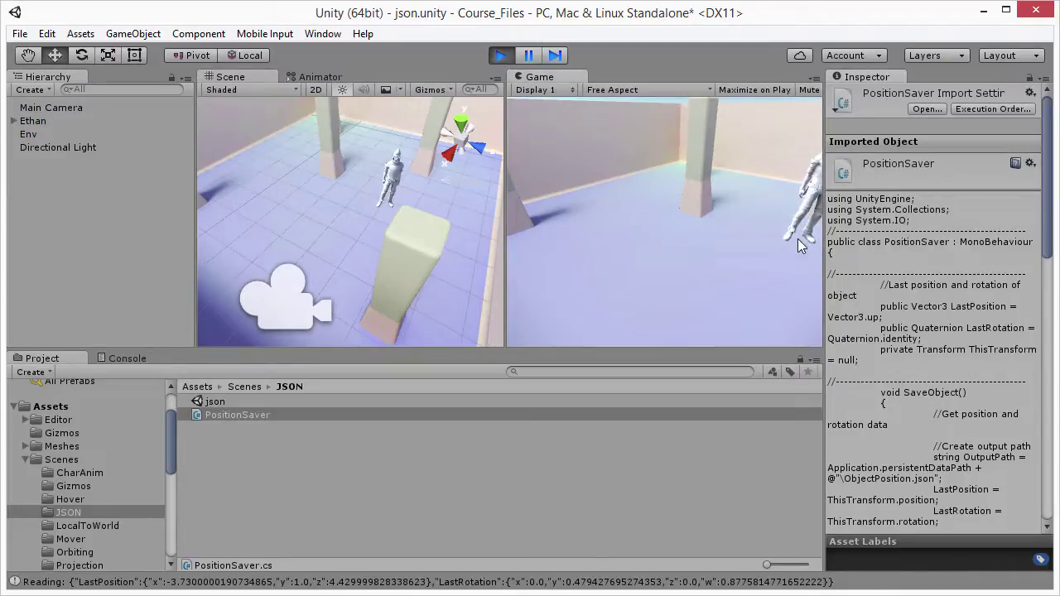
pyautogui.click(47, 120)
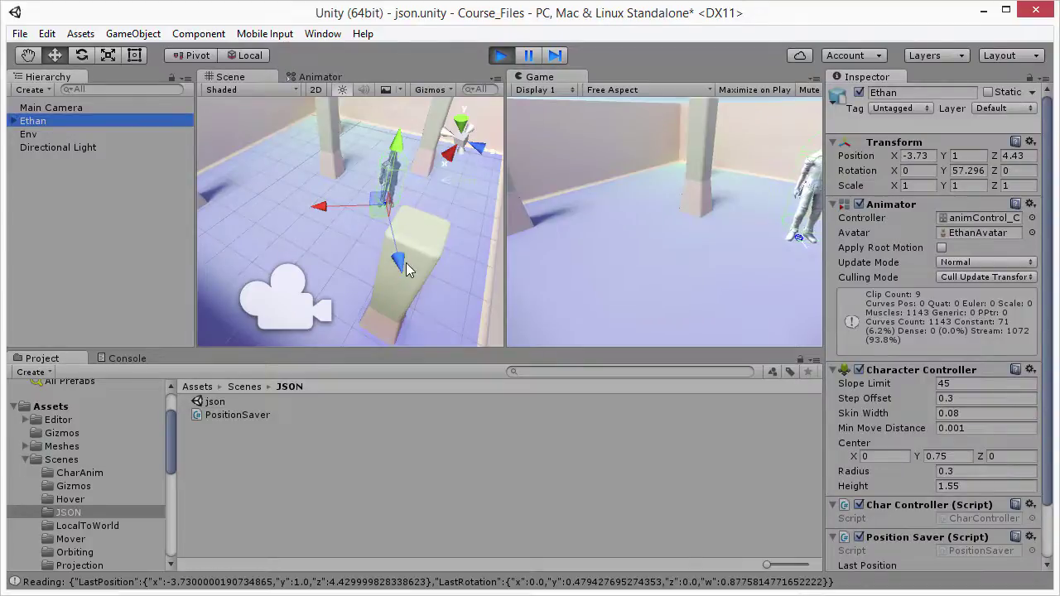
# Step: Move Ethan to X -1.79, Z 2.92, rotate him, then exit play mode to save his transform
pyautogui.moveTo(314, 207)
pyautogui.mouseDown()
pyautogui.moveTo(269, 211)
pyautogui.moveTo(260, 238)
pyautogui.moveTo(281, 288)
pyautogui.mouseUp()
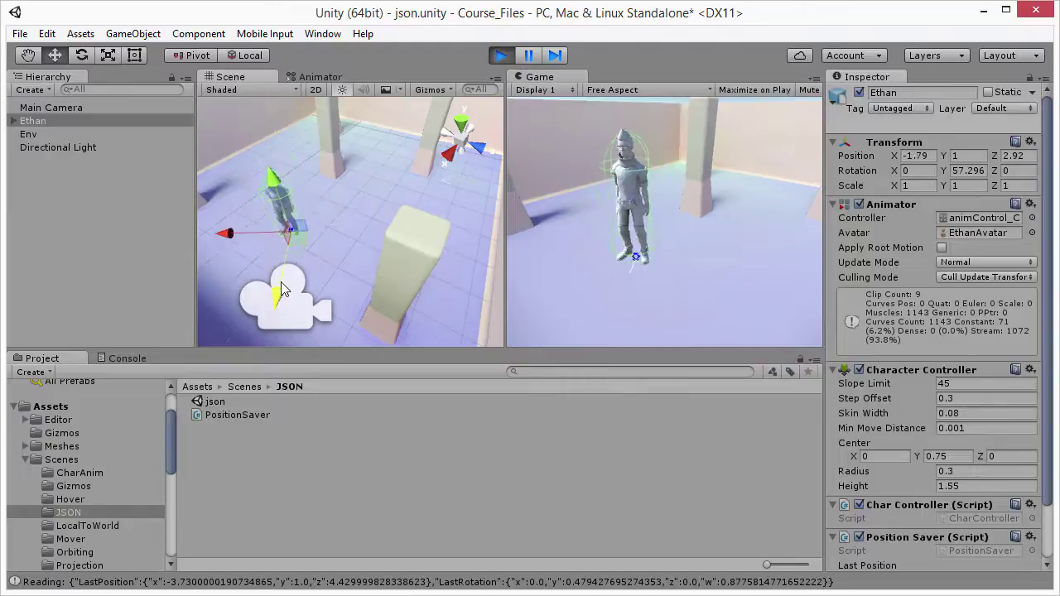
pyautogui.press('e')
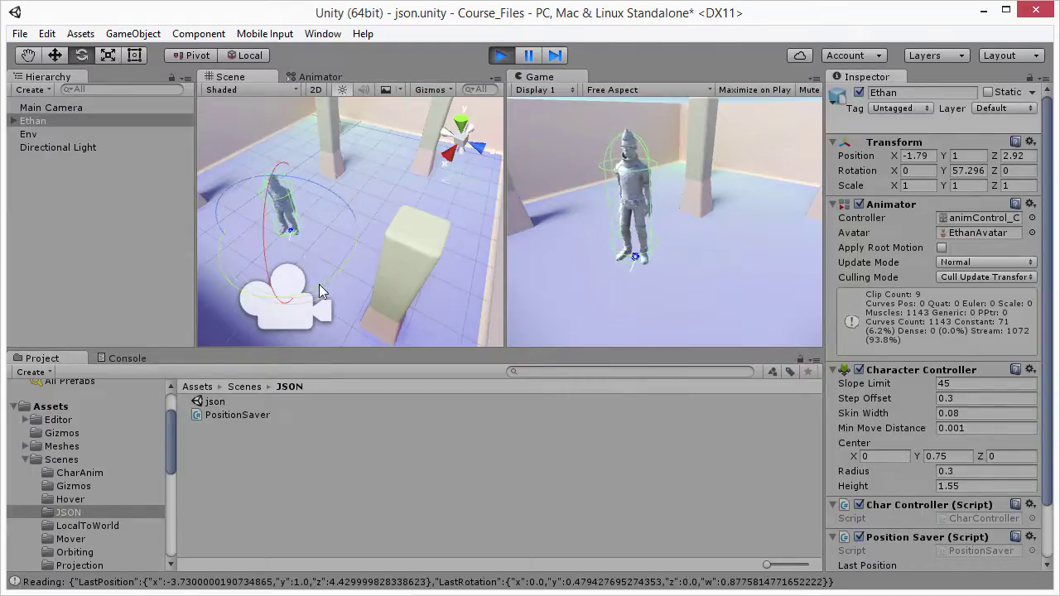
pyautogui.moveTo(318, 285); pyautogui.dragTo(529, 181)
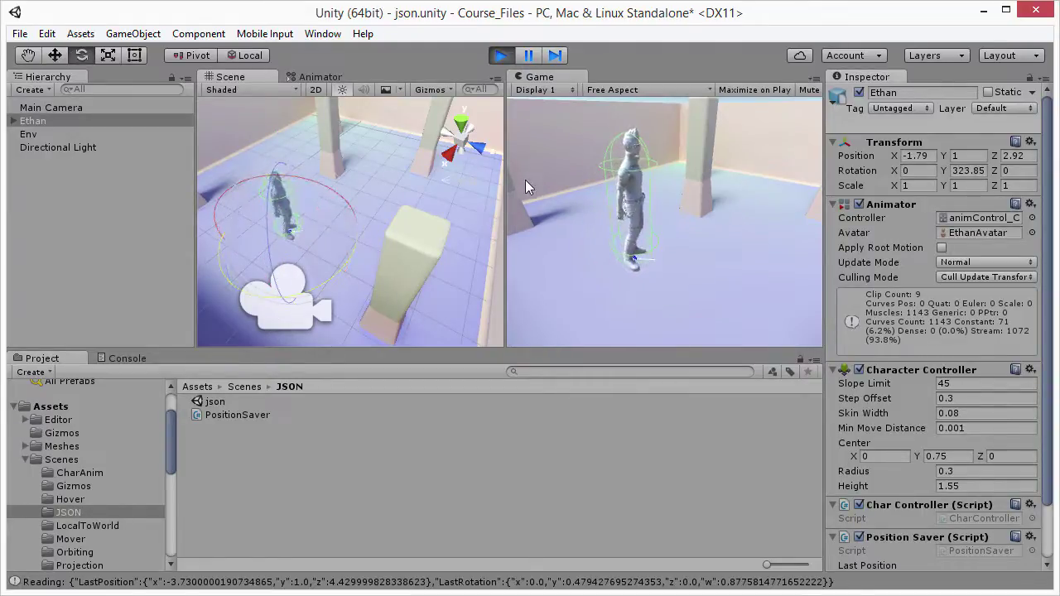
pyautogui.press('w')
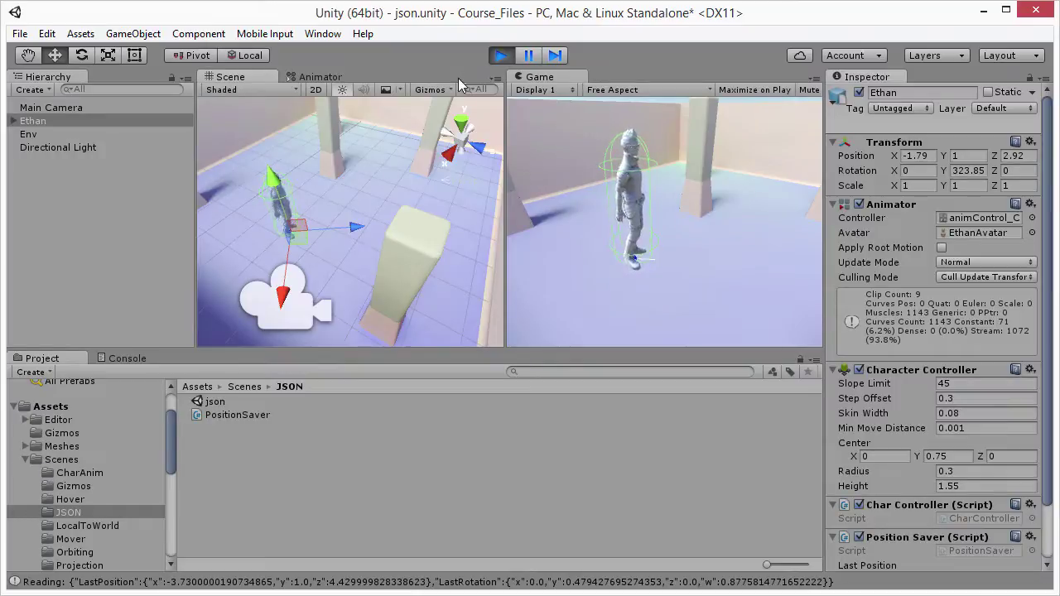
pyautogui.click(502, 56)
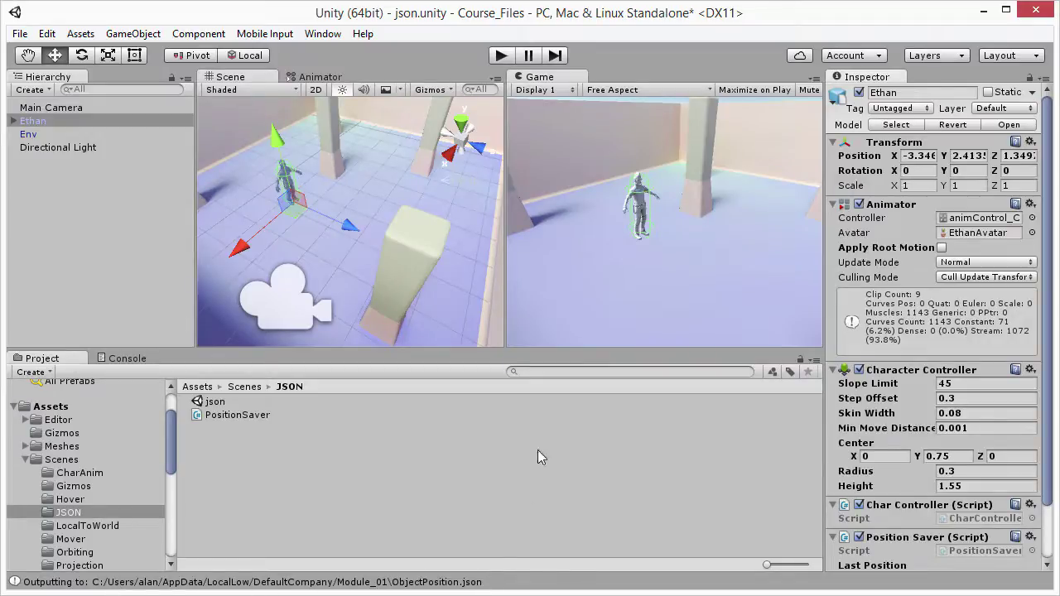
# Step: Replay the scene and expand Position Saver's Last Rotation showing the restored Y 323.85
pyautogui.click(502, 58)
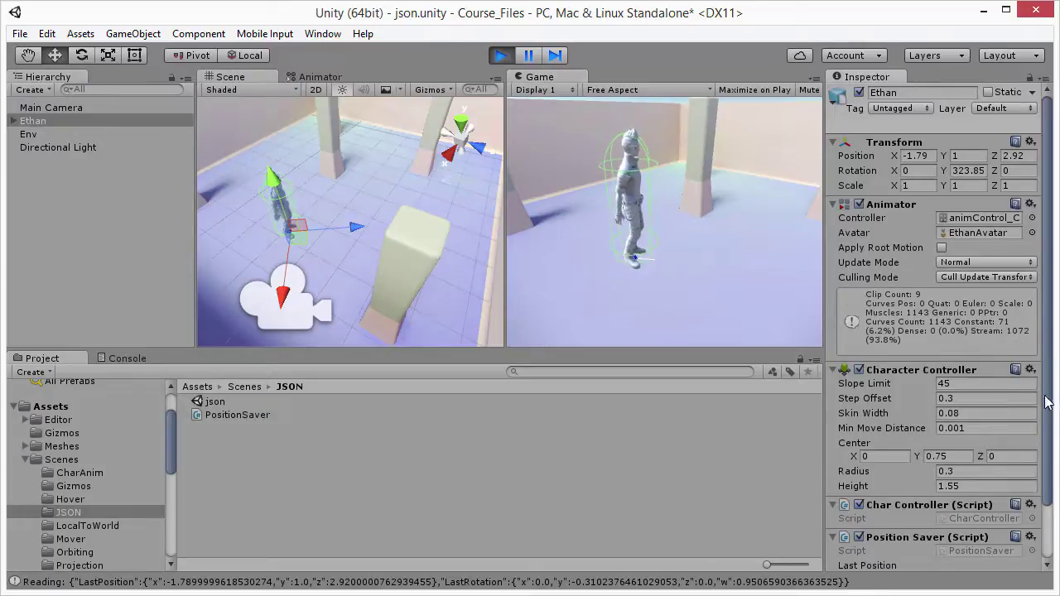
pyautogui.scroll(-1, 1040, 485)
pyautogui.scroll(-2, 1040, 485)
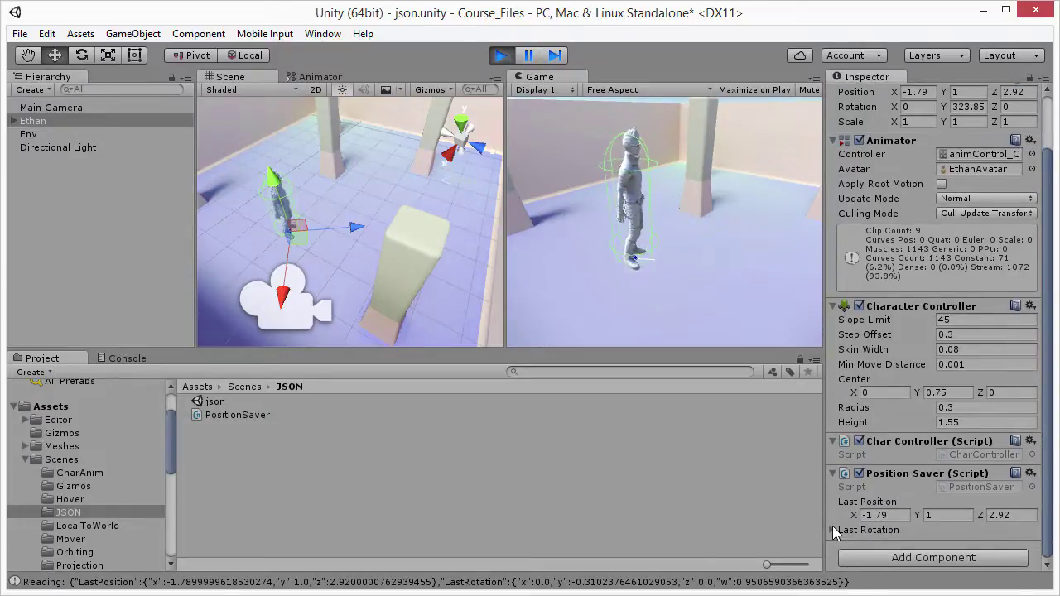
pyautogui.click(833, 529)
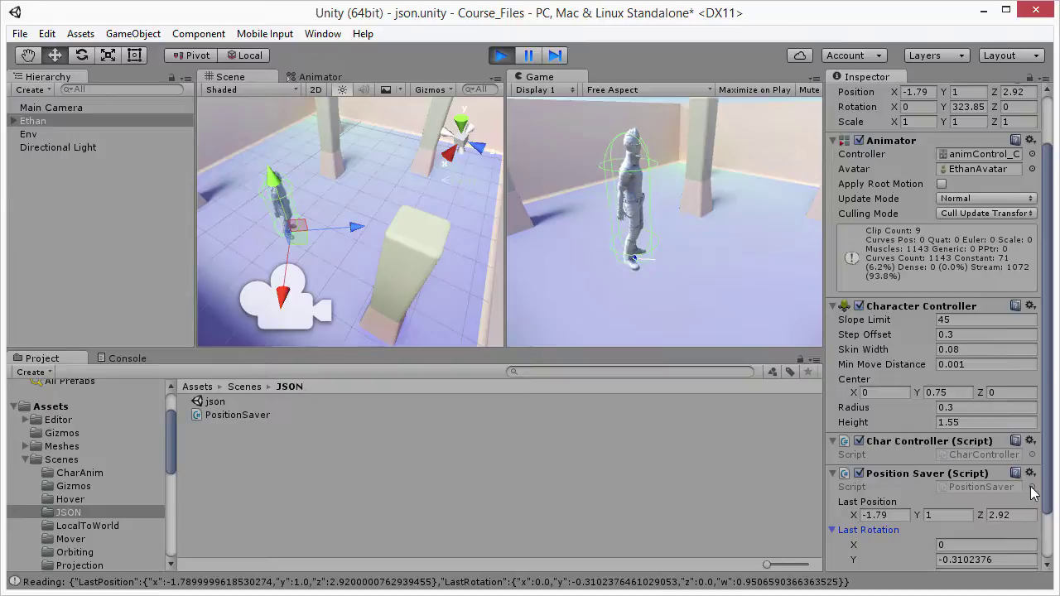
pyautogui.scroll(-3, 977, 488)
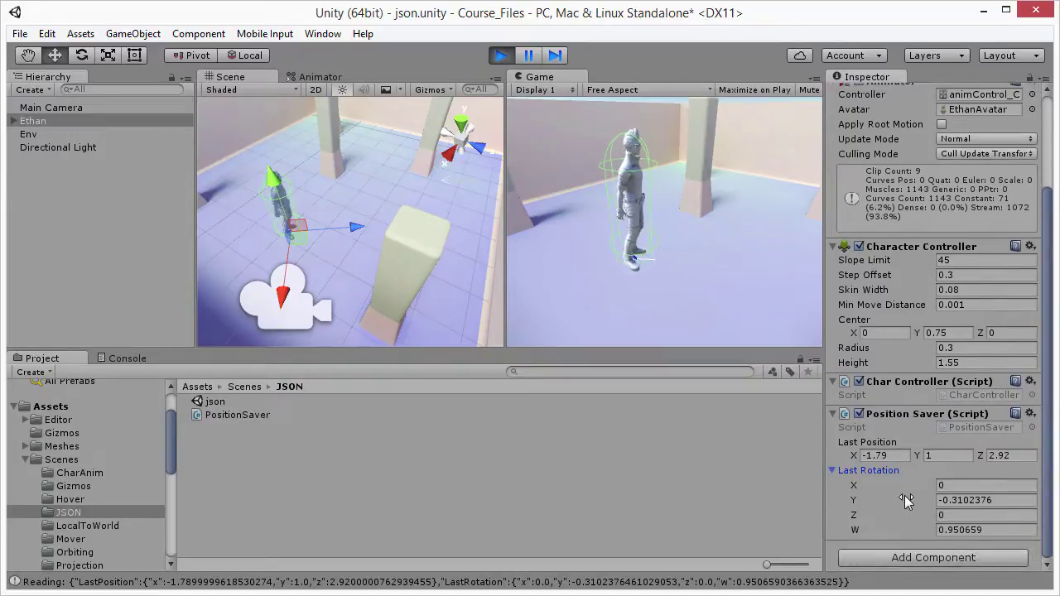